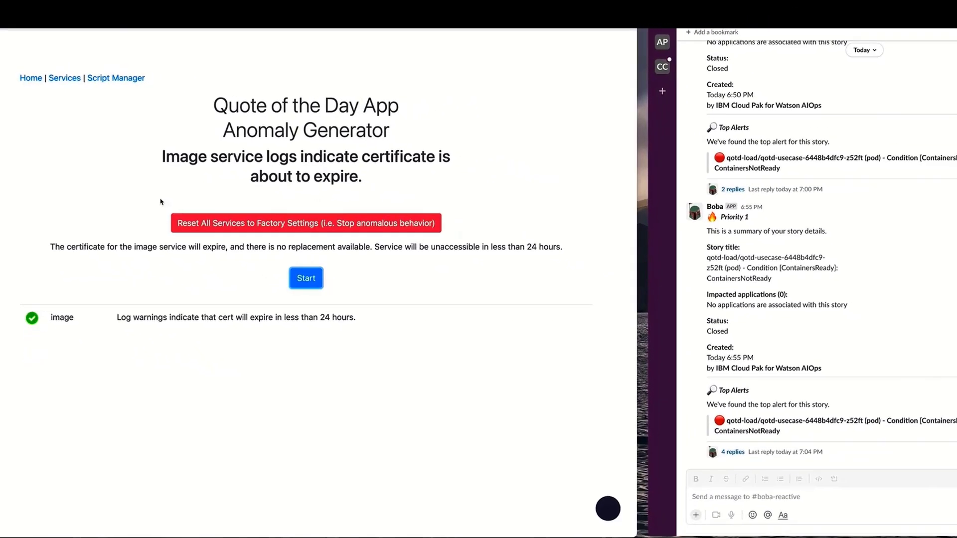
Post the marker message "=========== demo start =============" in the #boba-reactive channel.
left_click(746, 467)
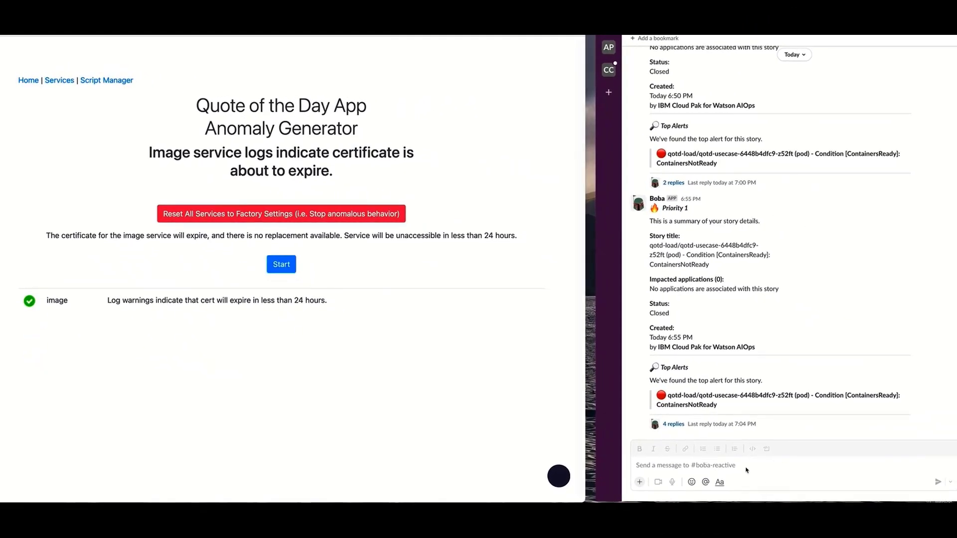
type("====")
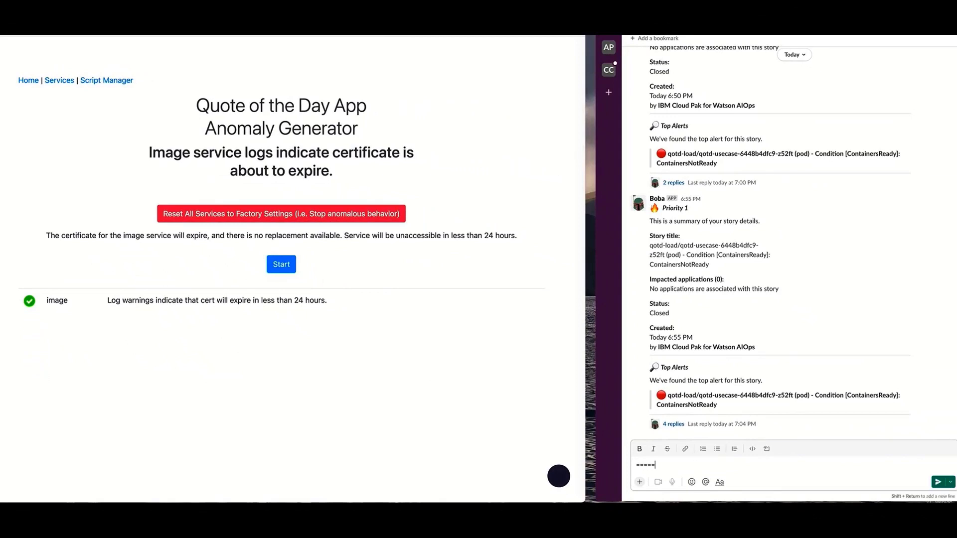
type("======= demo s")
type("tart =============")
key("Return")
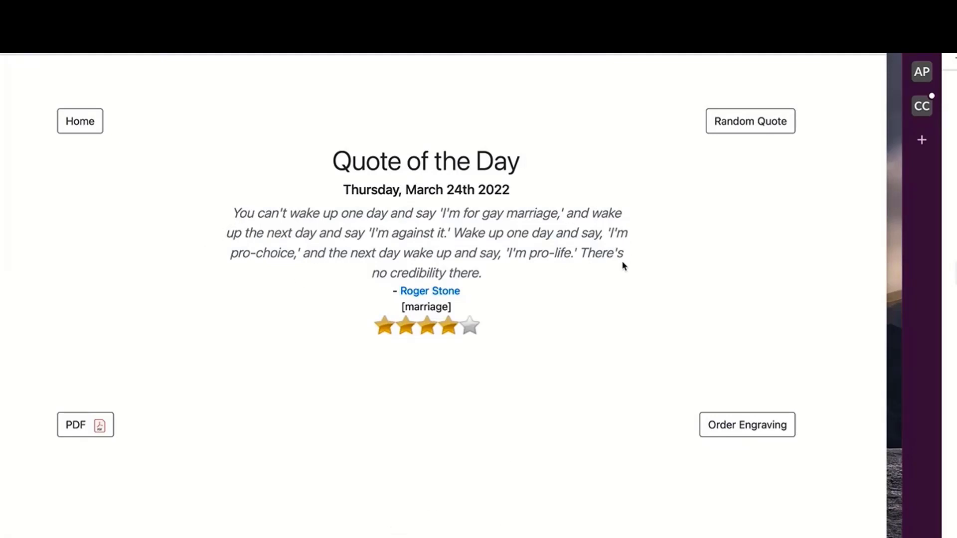
Try out the Quote of the Day site: show a random quote, its author's biography, the engraving order page and the PDF.
left_click(756, 124)
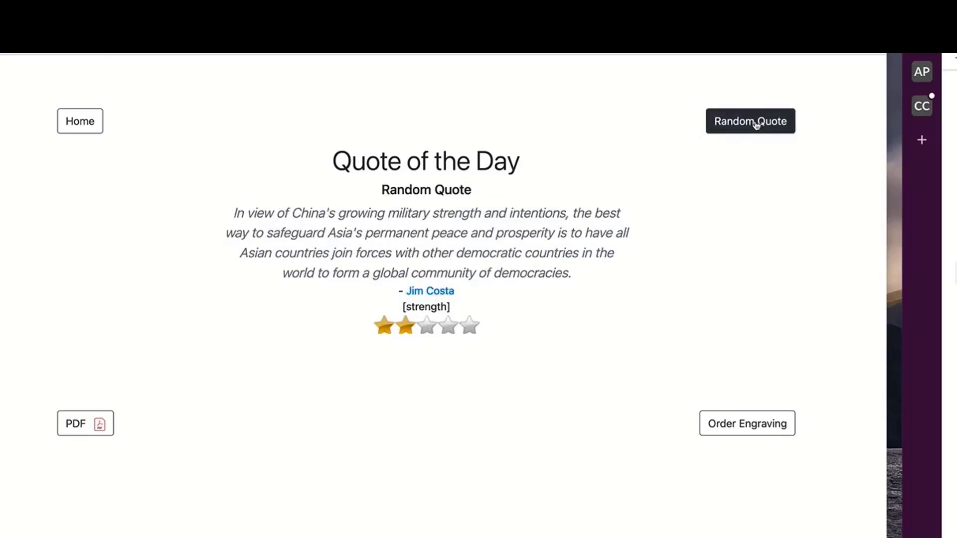
left_click(430, 293)
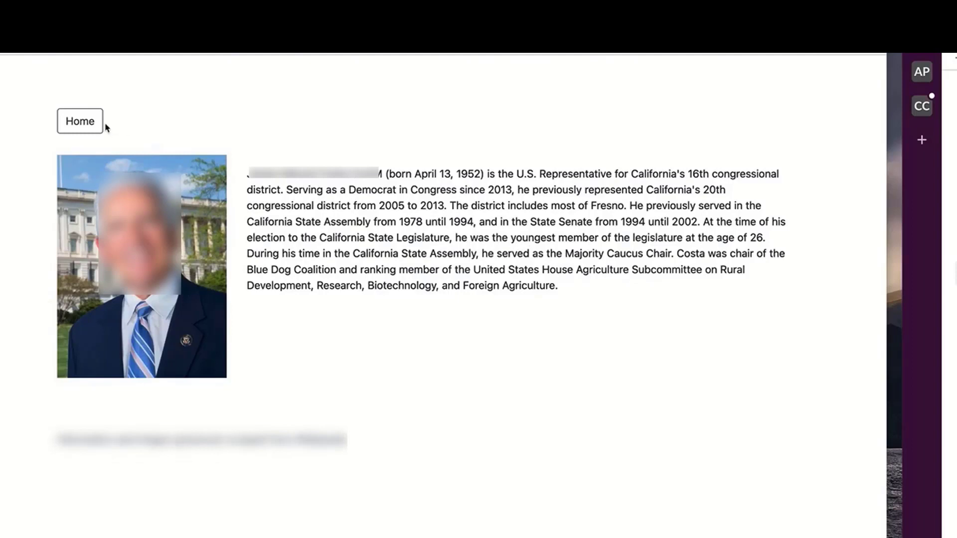
left_click(83, 121)
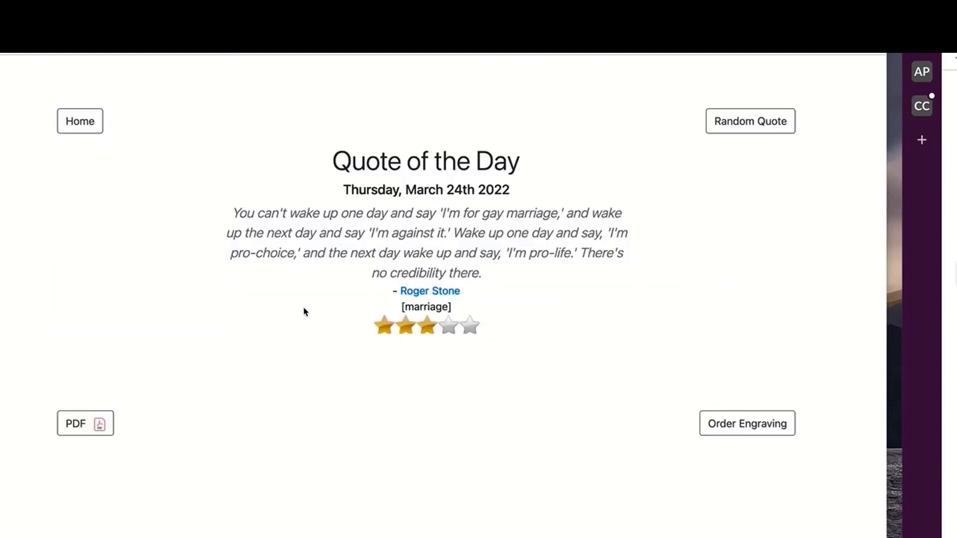
left_click(739, 424)
left_click(171, 341)
left_click(556, 180)
left_click(79, 121)
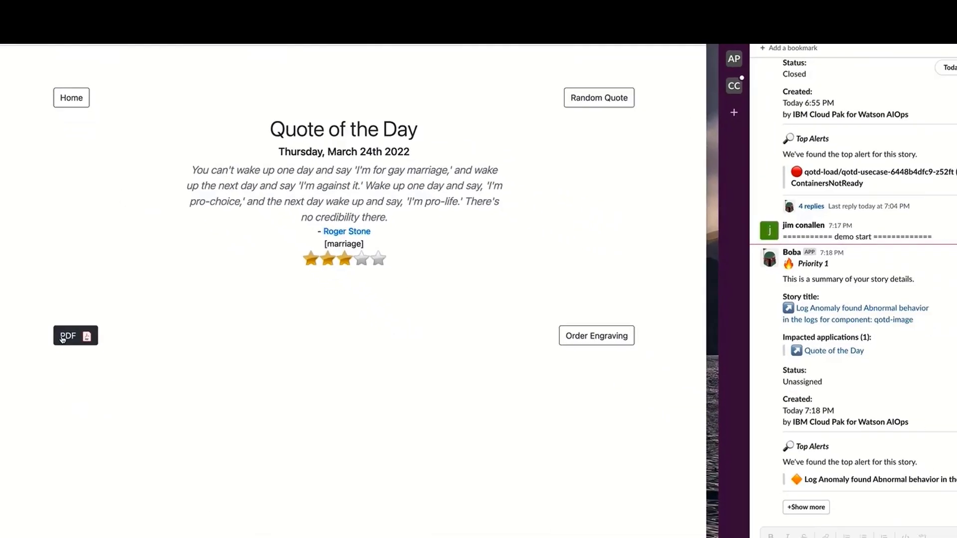
left_click(64, 337)
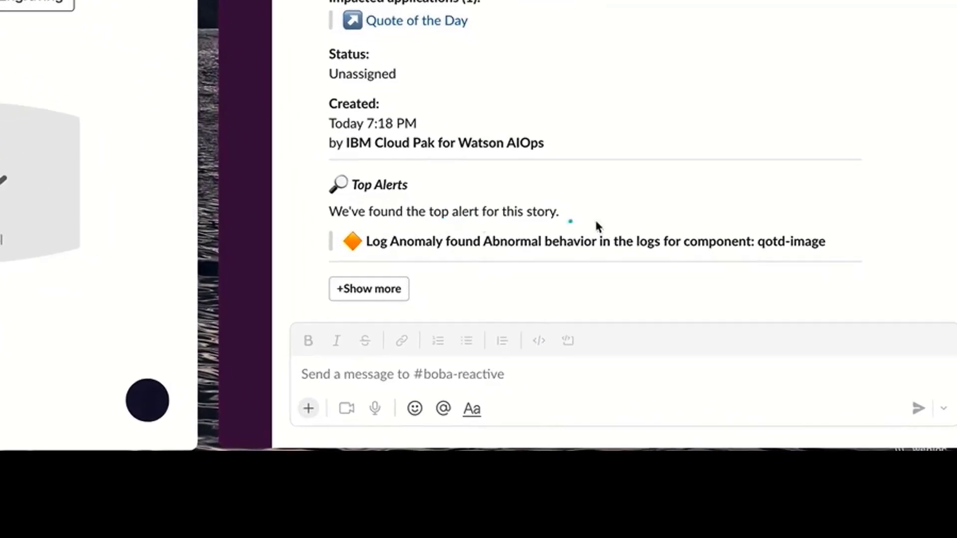
Expand the qotd-image log anomaly story in #boba-reactive, review its details and open its alerts.
mouse_move(826, 217)
left_mouse_down()
mouse_move(178, 219)
mouse_move(717, 205)
left_mouse_up()
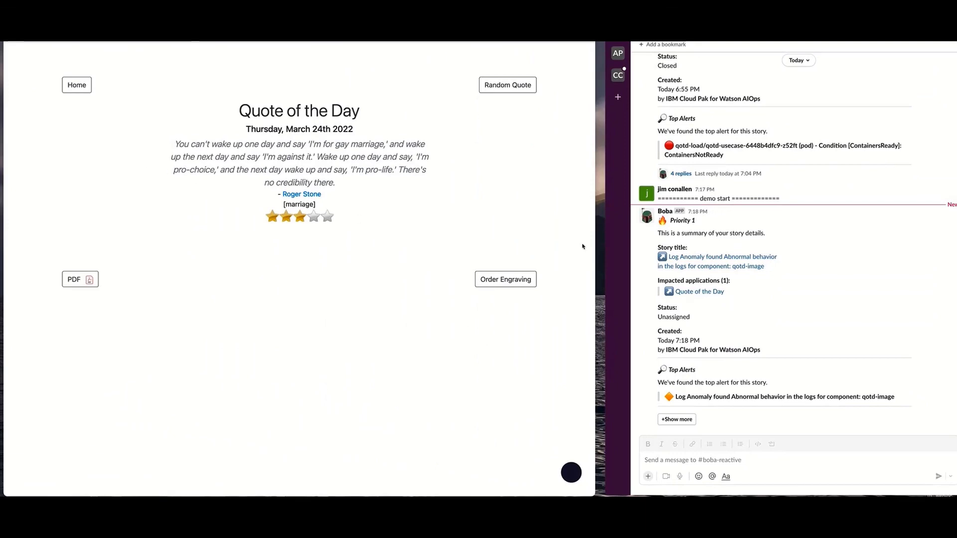
left_click(677, 422)
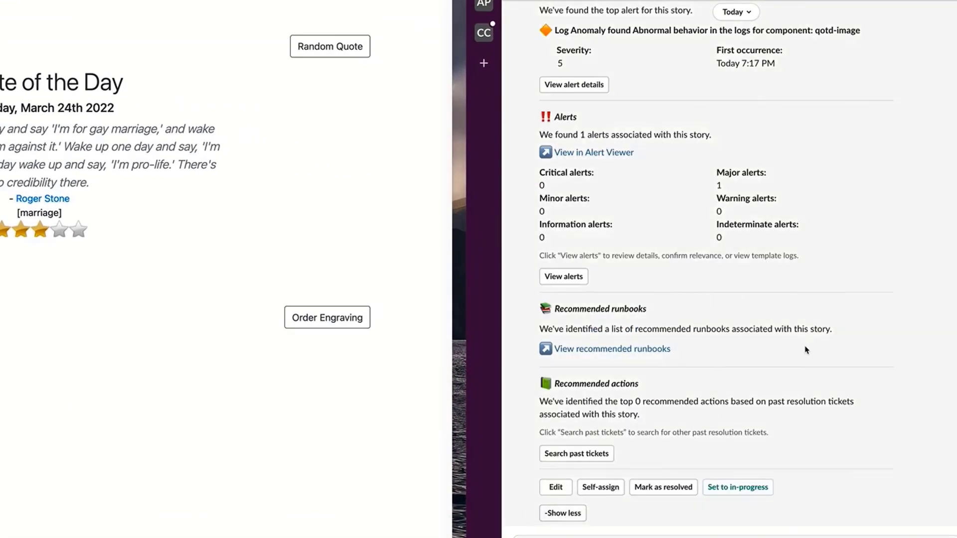
scroll(805, 352, "up", 7)
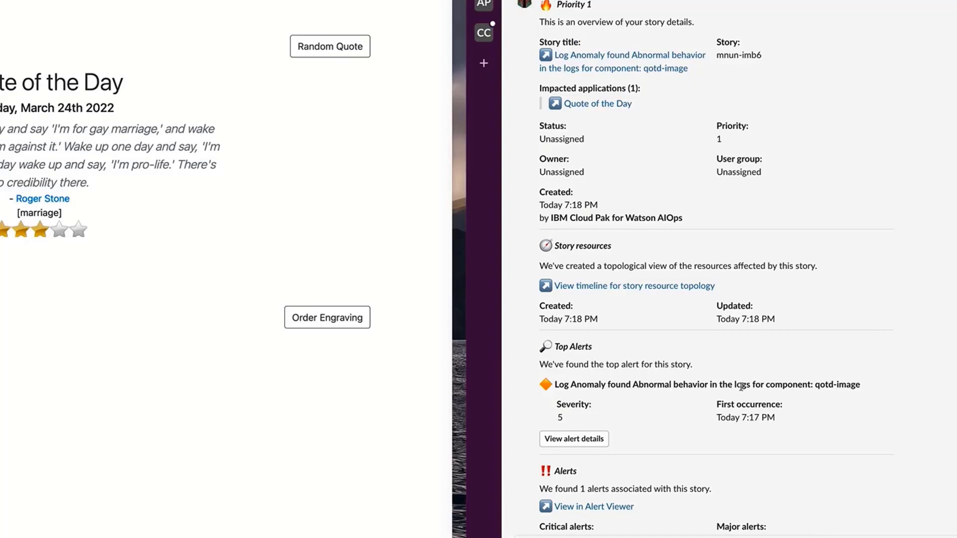
scroll(720, 405, "down", 5)
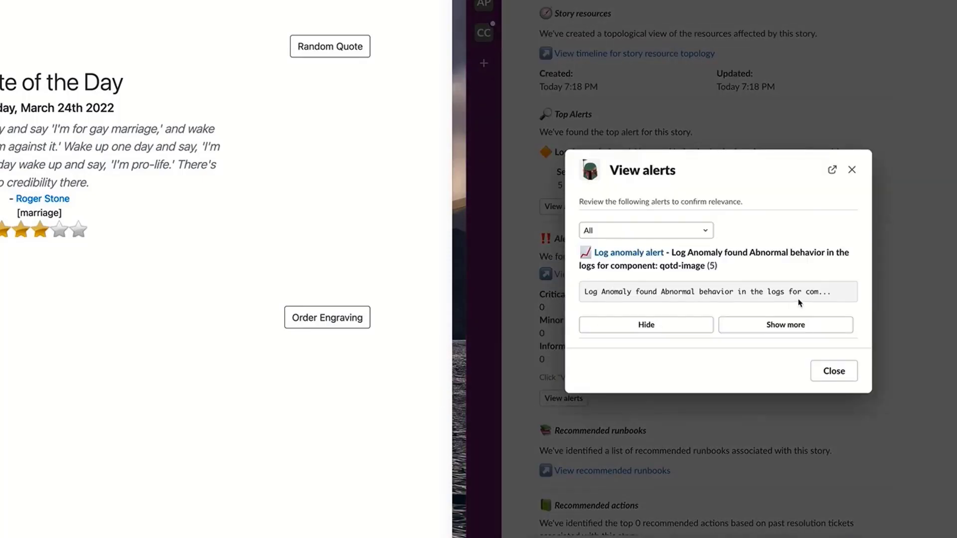
Expand the log anomaly alert for qotd-image and examine its anomalous log message patterns.
left_click(778, 330)
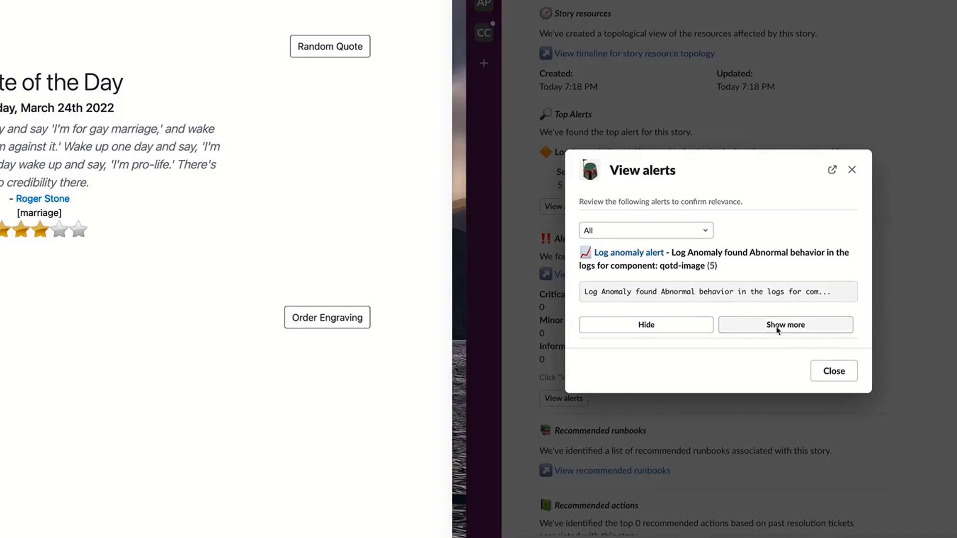
scroll(692, 339, "down", 3)
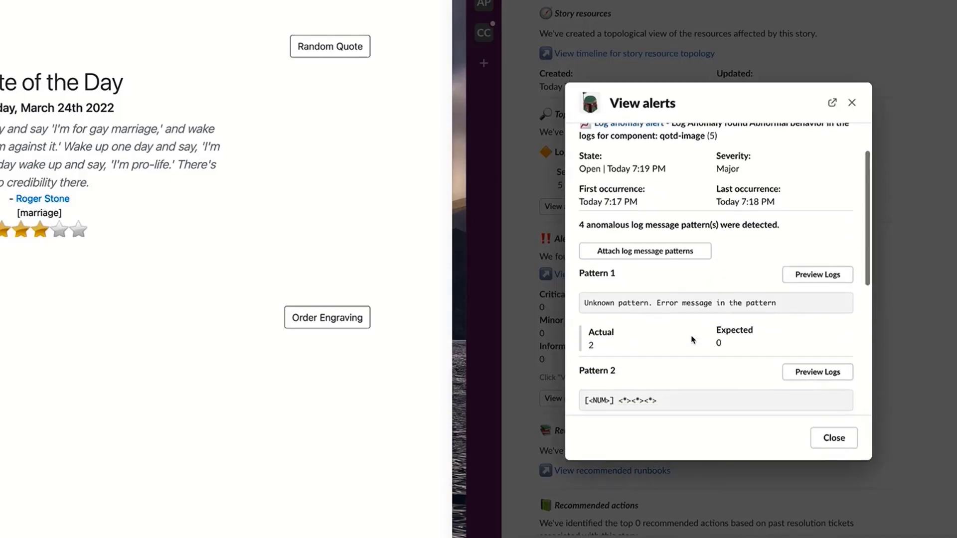
scroll(692, 340, "down", 1)
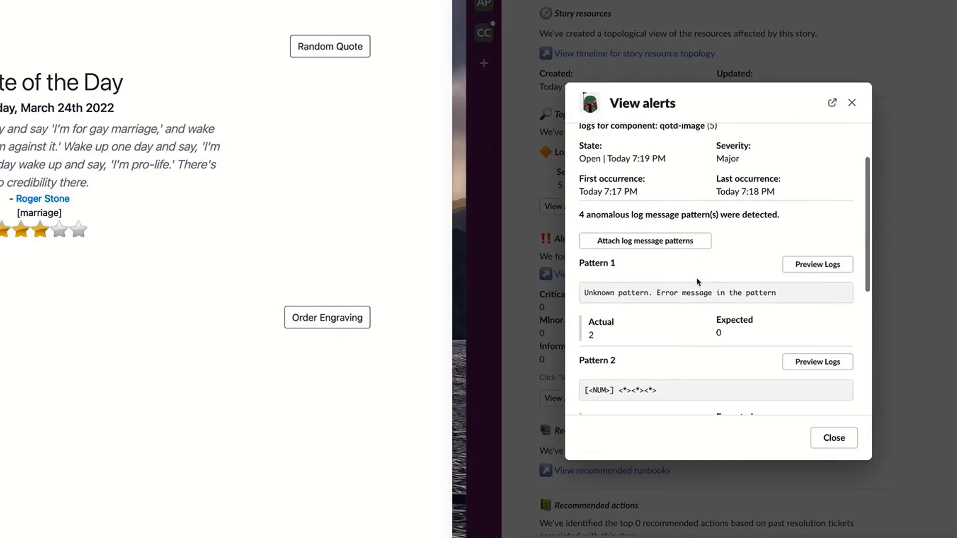
scroll(699, 282, "down", 2)
key("alt+Tab")
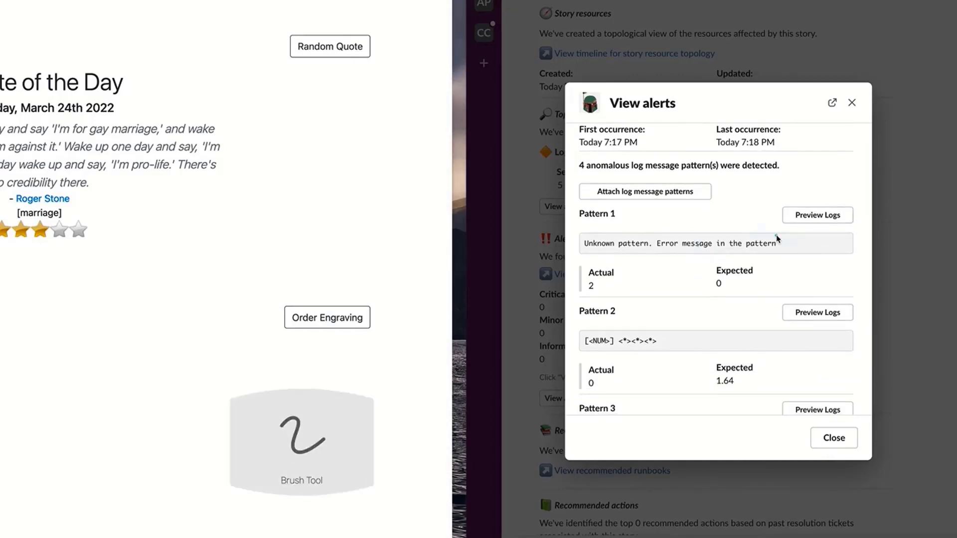
mouse_move(777, 229)
left_mouse_down()
mouse_move(591, 234)
mouse_move(658, 265)
mouse_move(795, 244)
mouse_move(760, 227)
left_mouse_up()
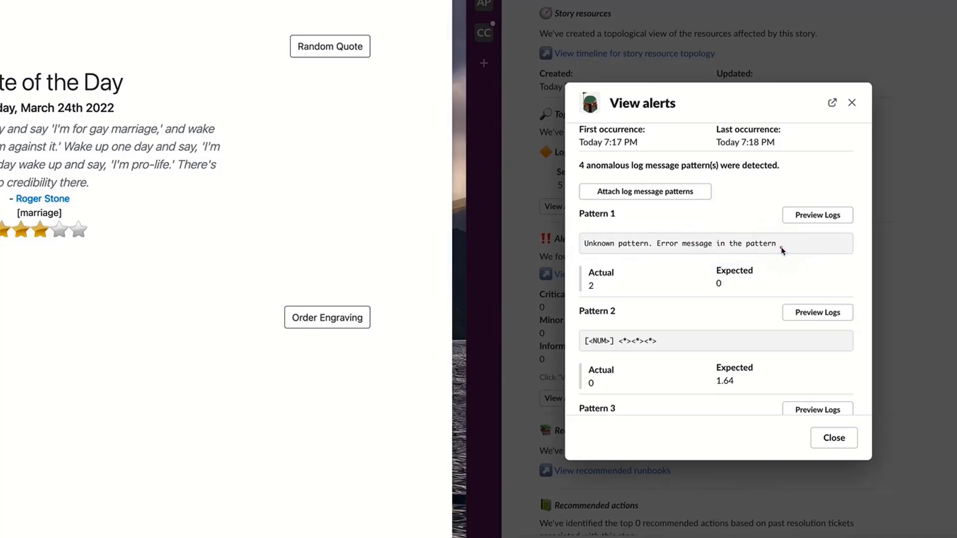
Preview the logs behind Pattern 1, read the warning message, and close the preview and the alerts dialog.
left_click(817, 216)
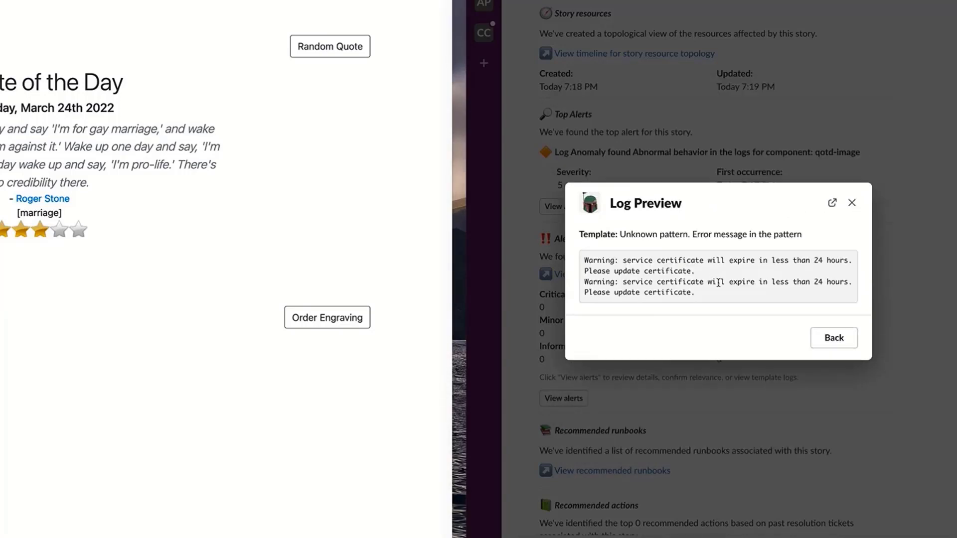
key("ctrl+Tab")
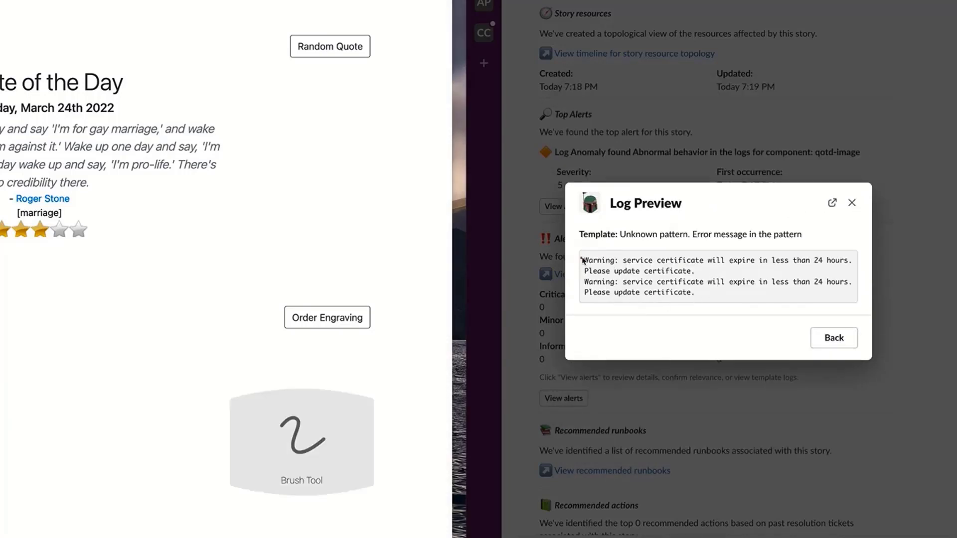
left_click_drag(580, 262, 869, 268)
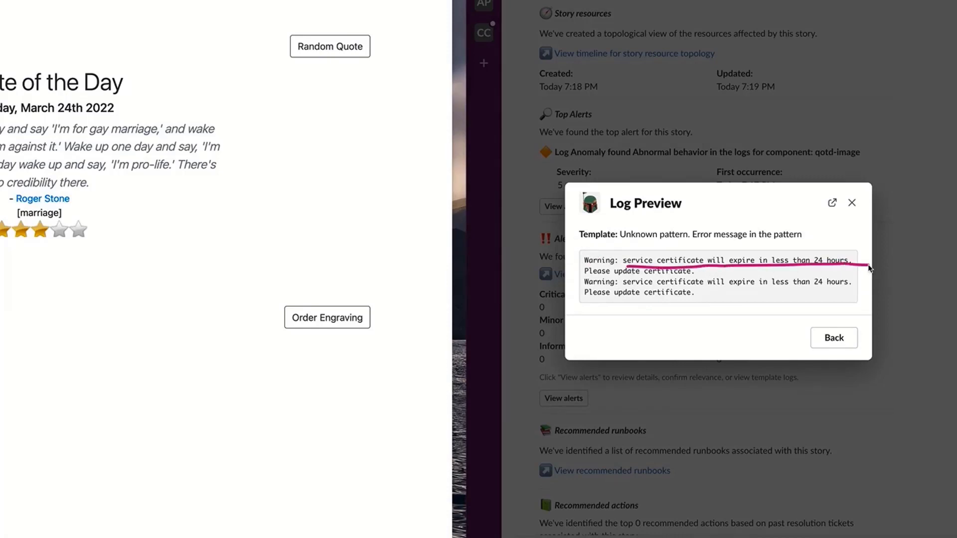
left_click(827, 277)
left_click(841, 340)
left_click(836, 435)
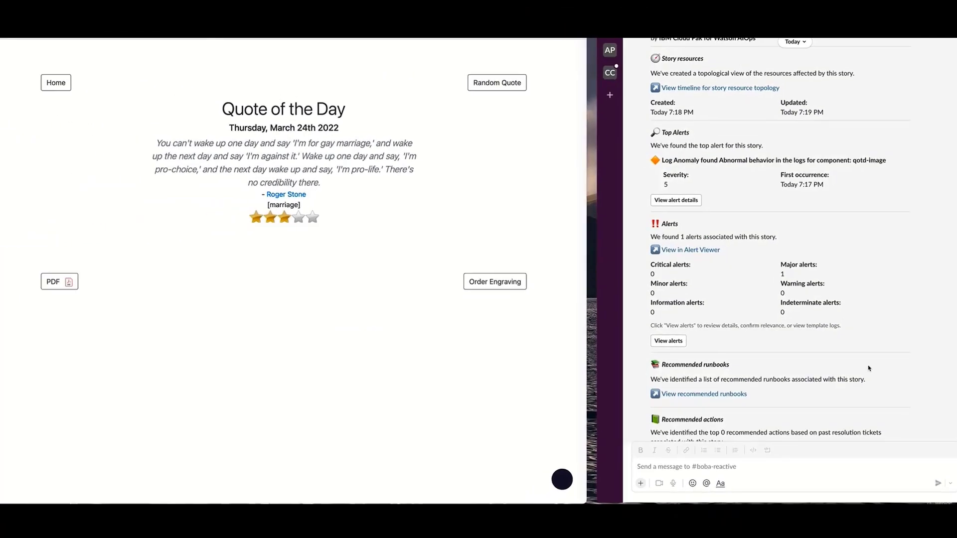
Switch to the Quote of the Day monitoring dashboard and check its calls and erroneous call rate.
key("ctrl+Tab")
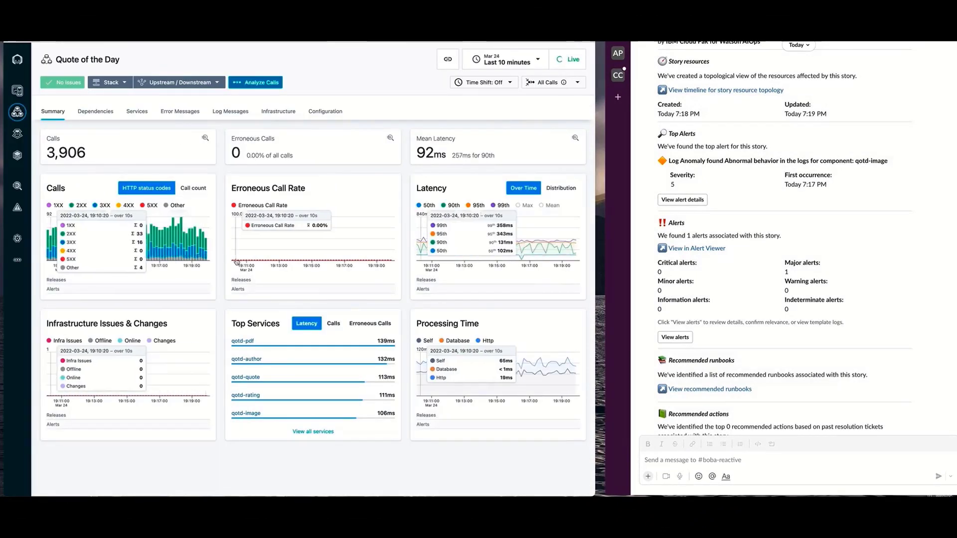
mouse_move(161, 229)
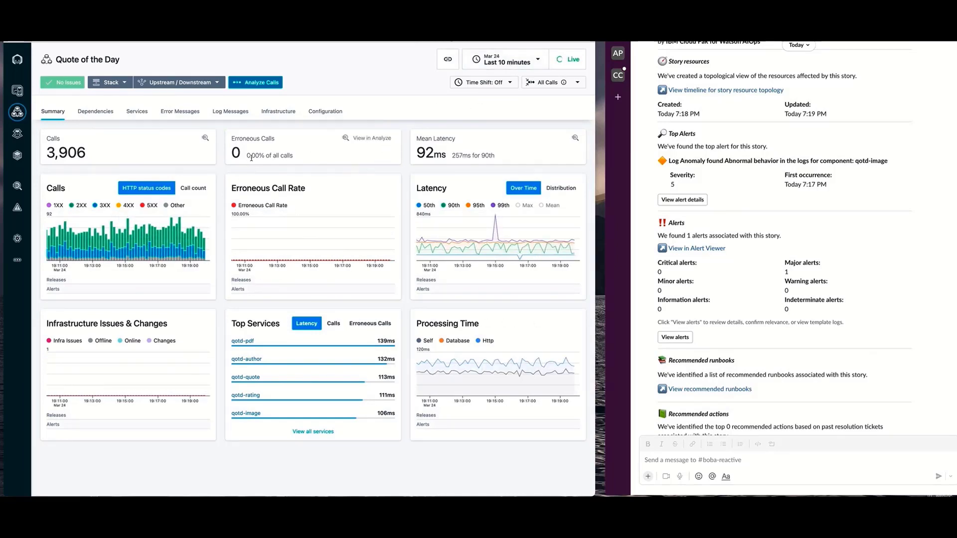
mouse_move(315, 238)
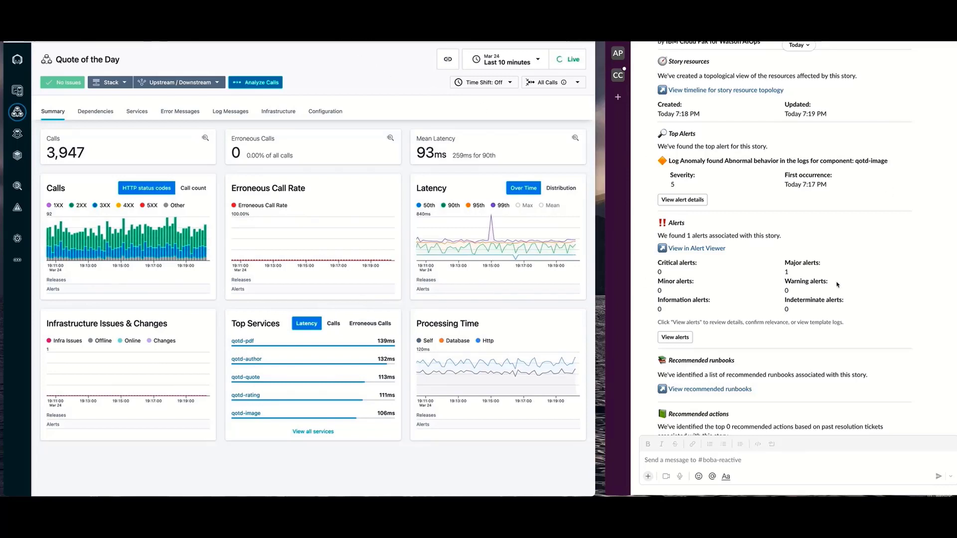
Assign the qotd-image log anomaly story to yourself from its Slack message.
scroll(710, 146, "up", 5)
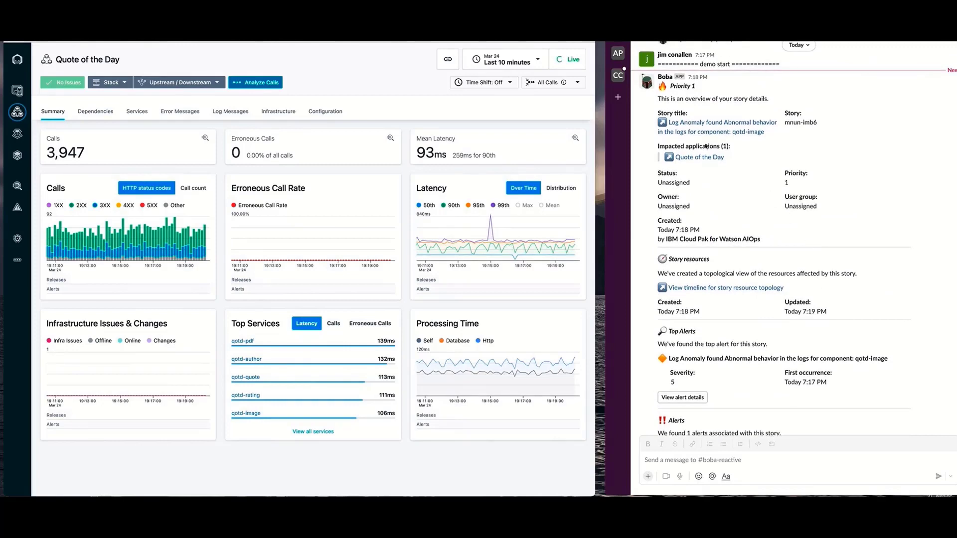
scroll(713, 174, "down", 7)
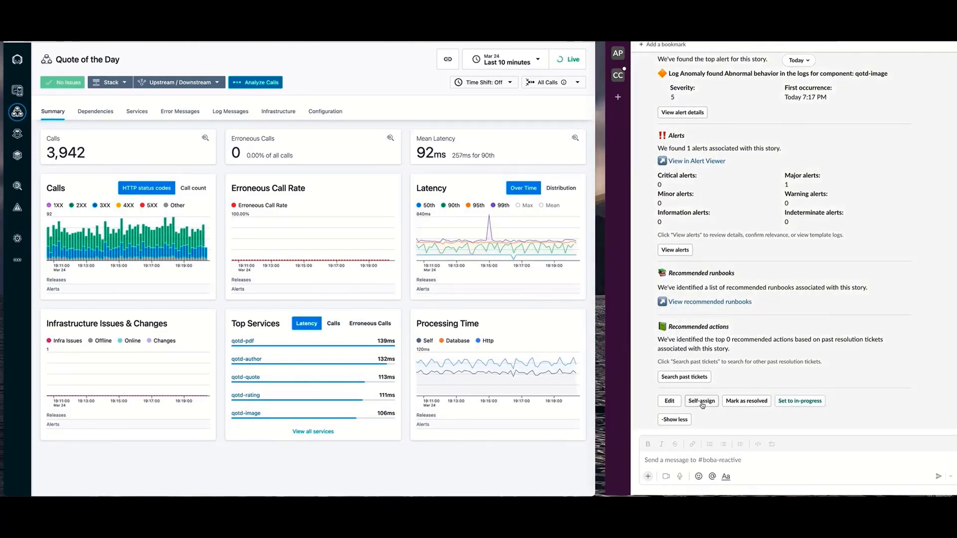
left_click(702, 402)
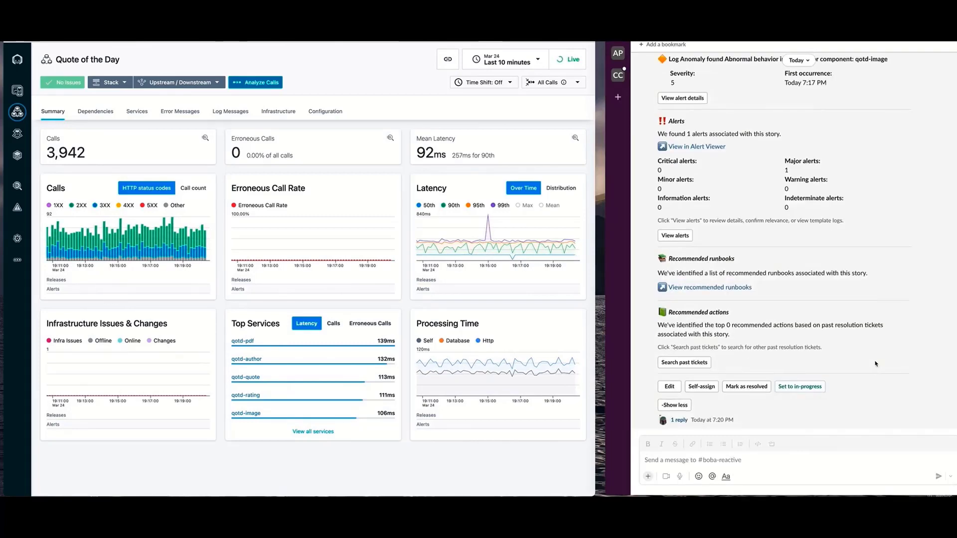
Open the impacted Quote of the Day application from the story and expand the story's details beside the topology.
scroll(717, 245, "up", 10)
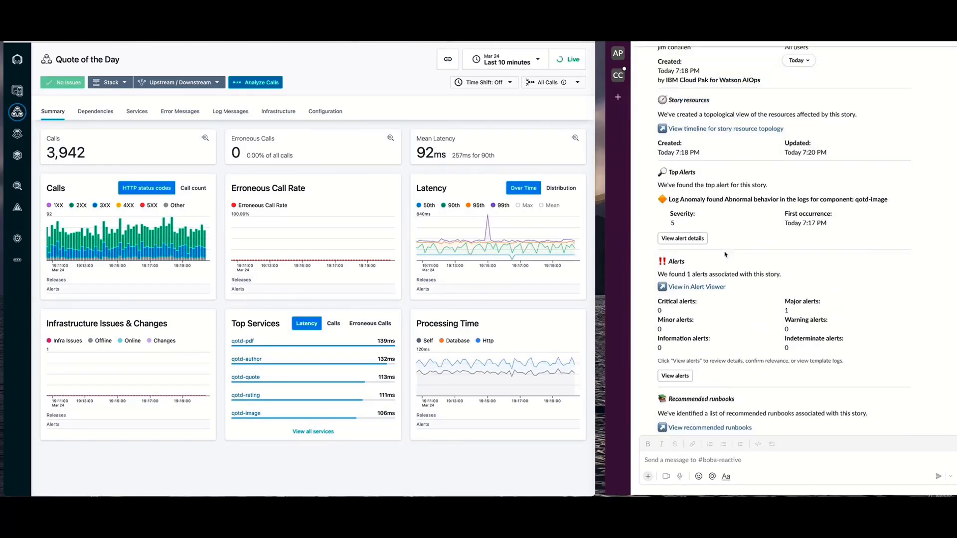
left_click(699, 120)
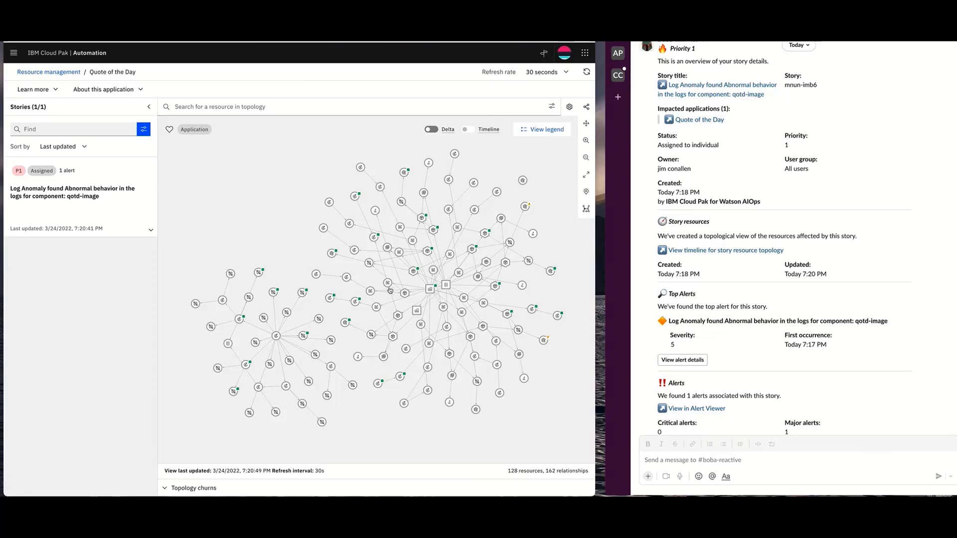
left_click(151, 229)
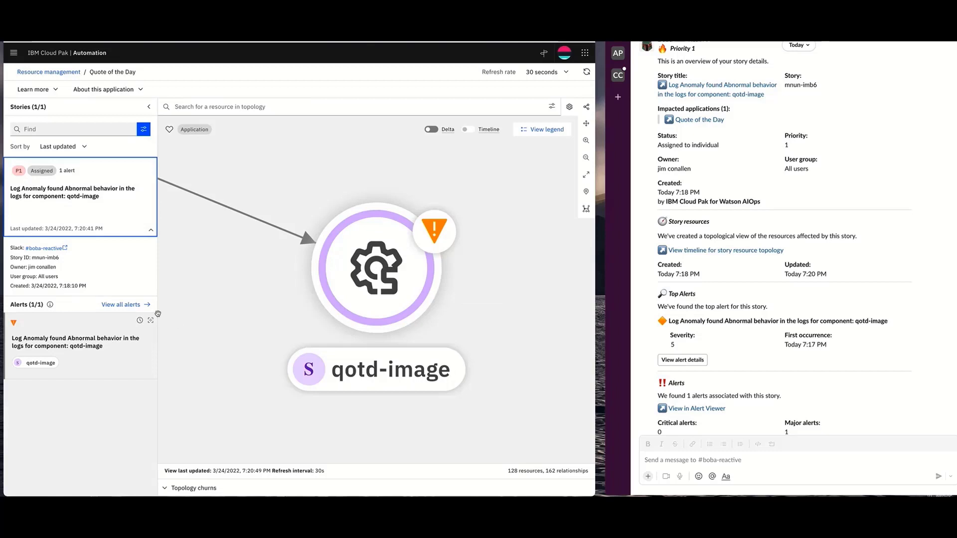
Show all of the story's alerts and review the recommended runbooks in the story's overview.
left_click(121, 305)
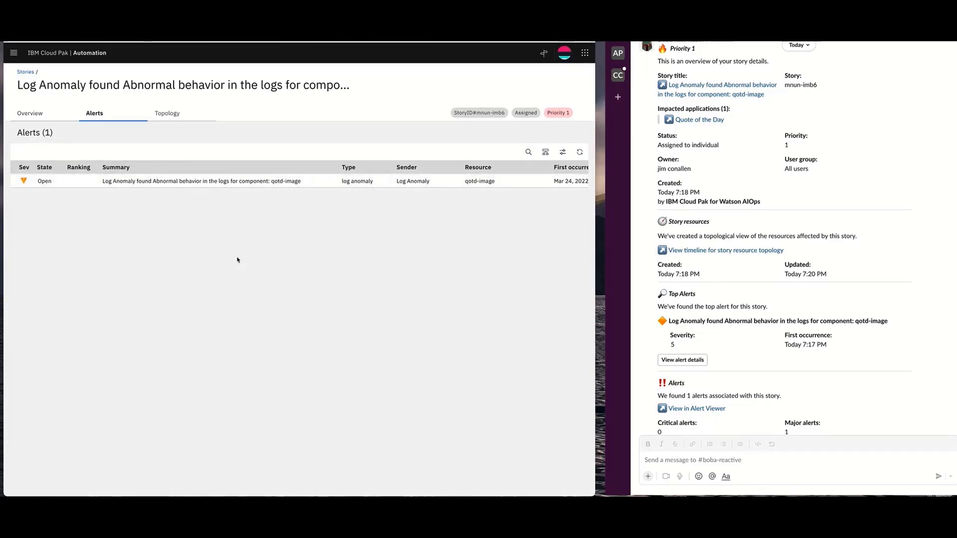
left_click(31, 114)
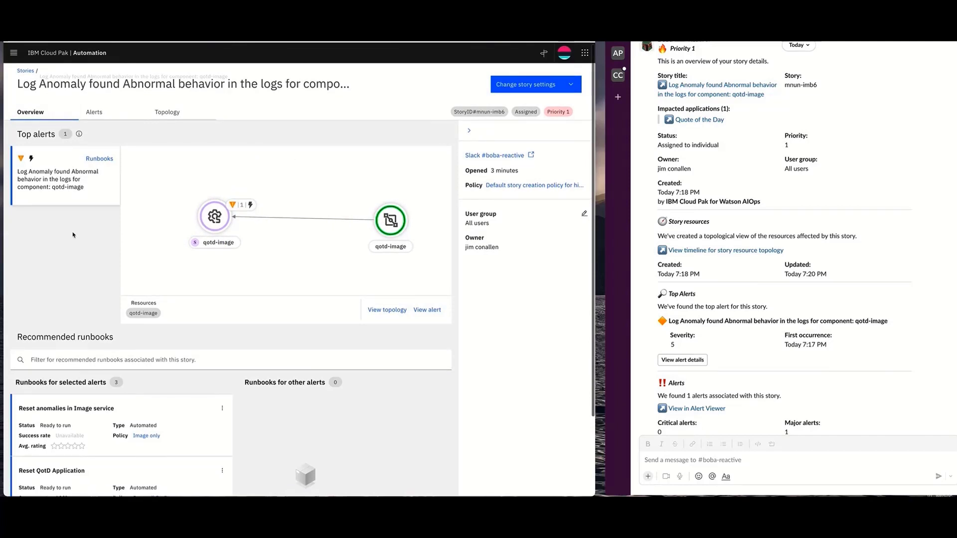
scroll(73, 235, "down", 2)
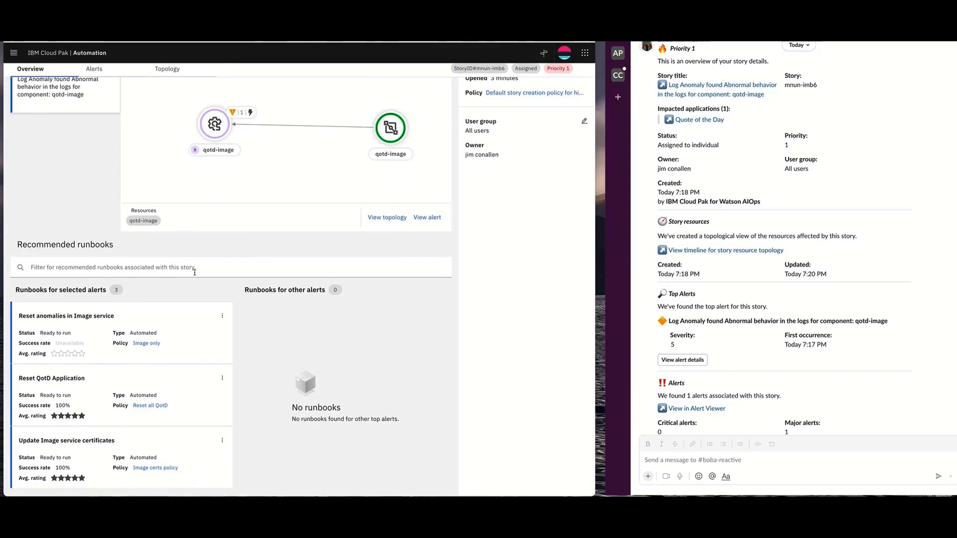
Open the recommended "Update Image service certificates" runbook for running.
key("alt+Tab")
mouse_move(122, 431)
left_mouse_down()
mouse_move(1, 425)
mouse_move(106, 423)
mouse_move(90, 418)
left_mouse_up()
key("Escape")
left_click(223, 441)
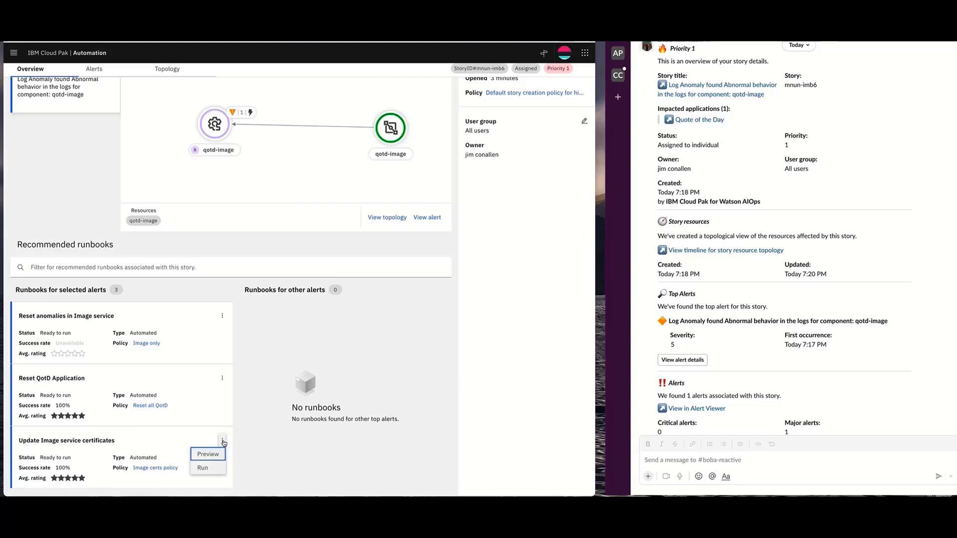
left_click(209, 468)
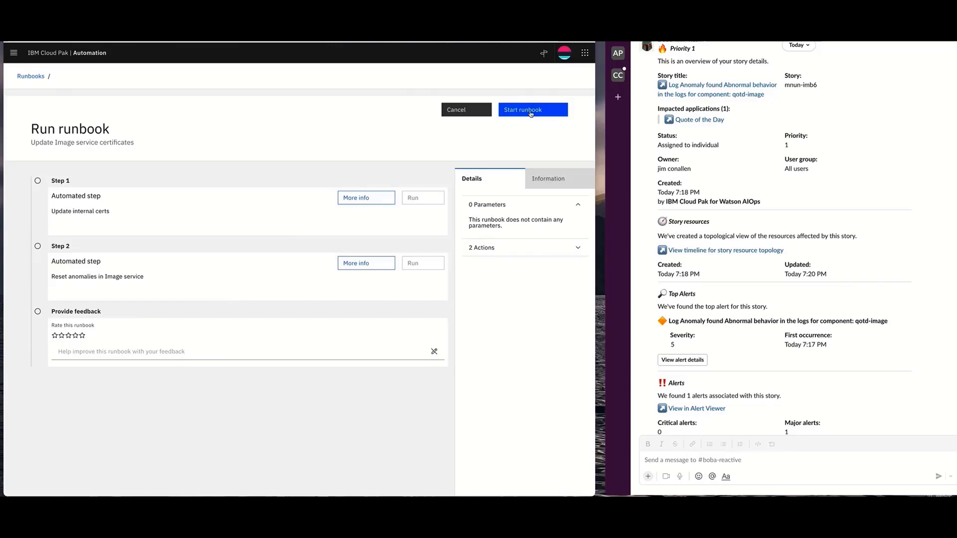
Start the "Update Image service certificates" runbook, run its "Update internal certs" action, and advance to Step 2.
left_click(531, 115)
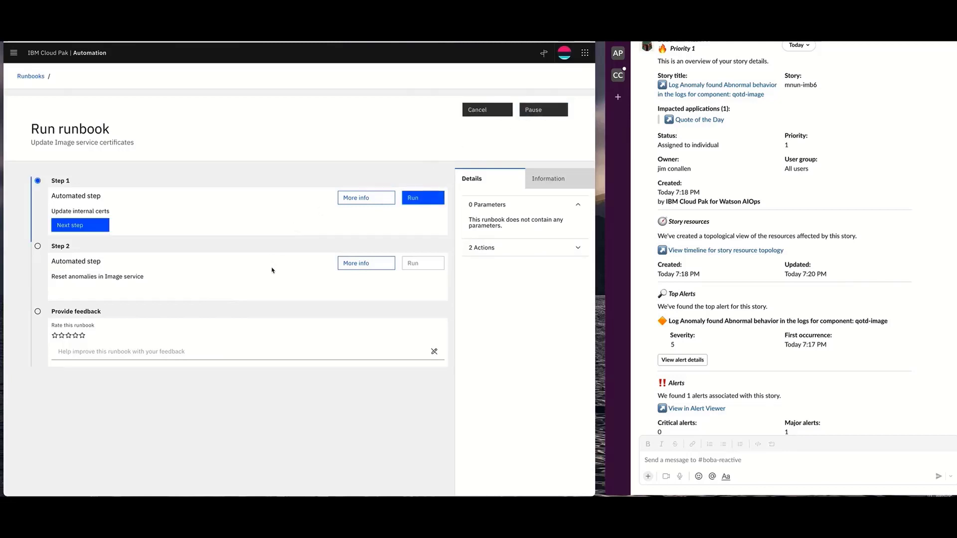
left_click(425, 202)
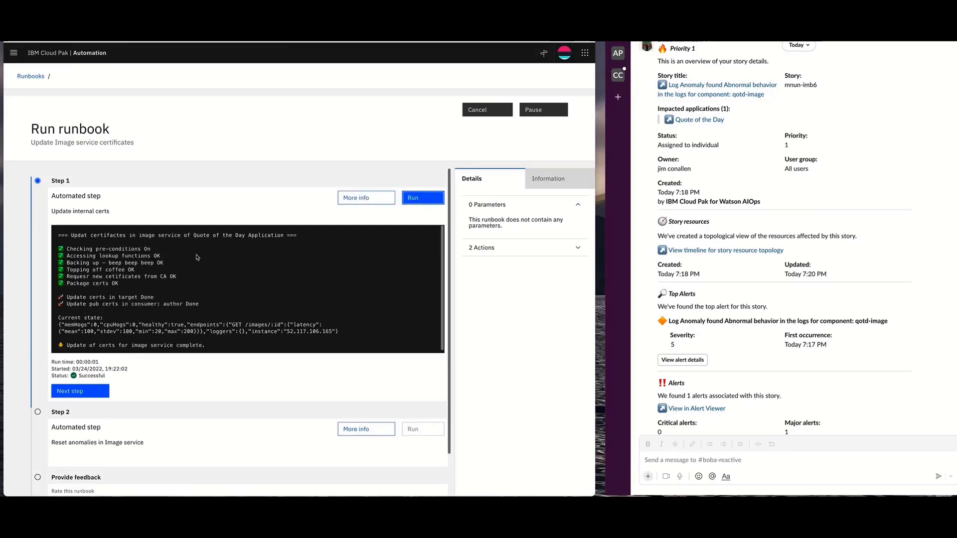
left_click(82, 394)
left_click(80, 392)
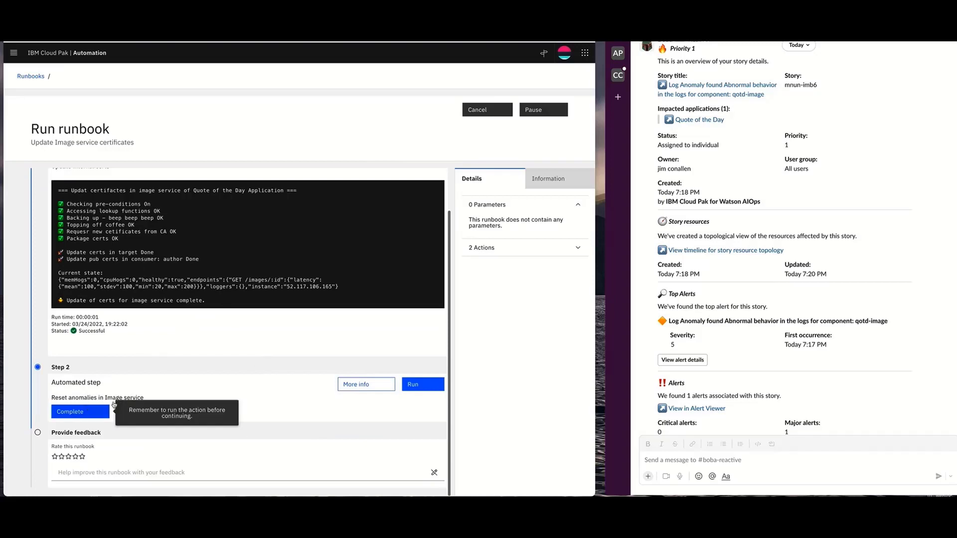
Run the "Reset anomalies in Image service" action and complete the runbook's final automated step.
left_click(418, 385)
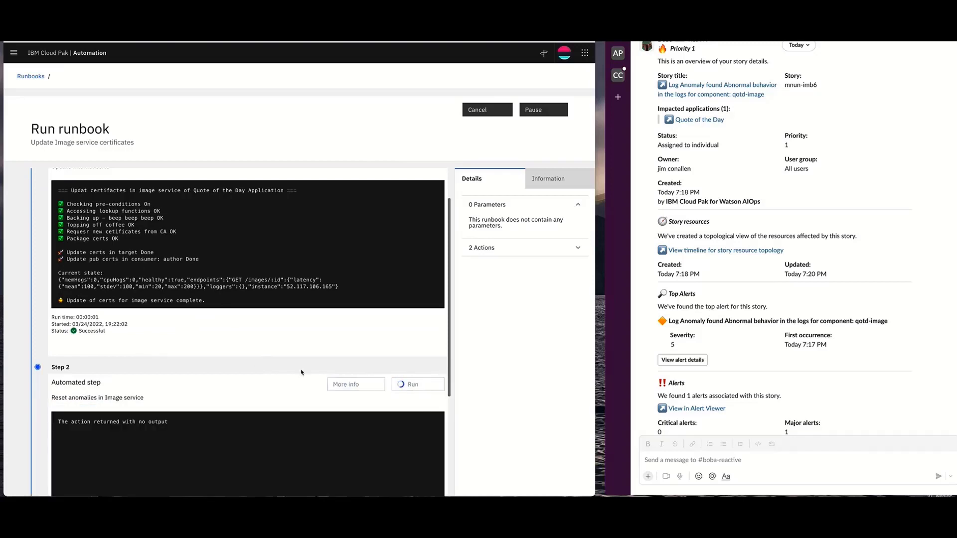
scroll(222, 350, "down", 3)
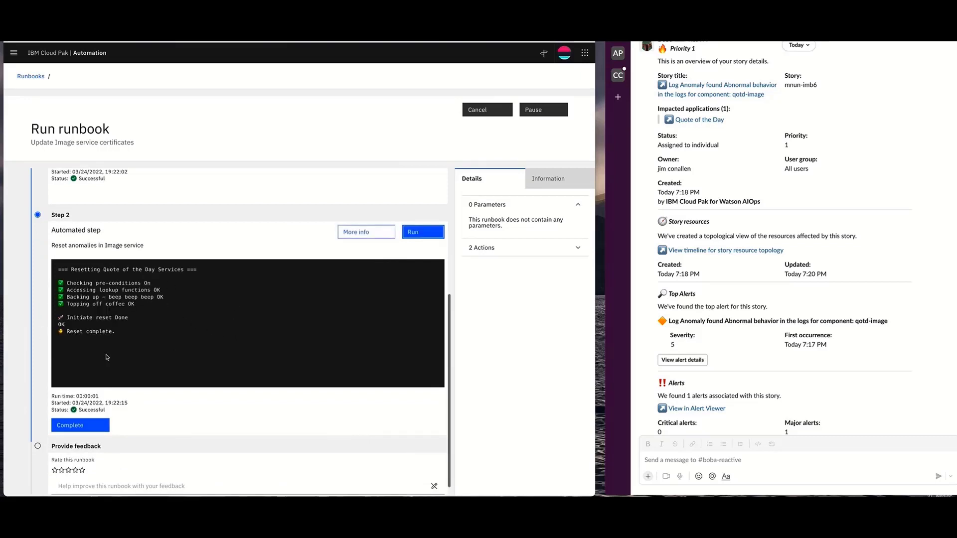
left_click(75, 426)
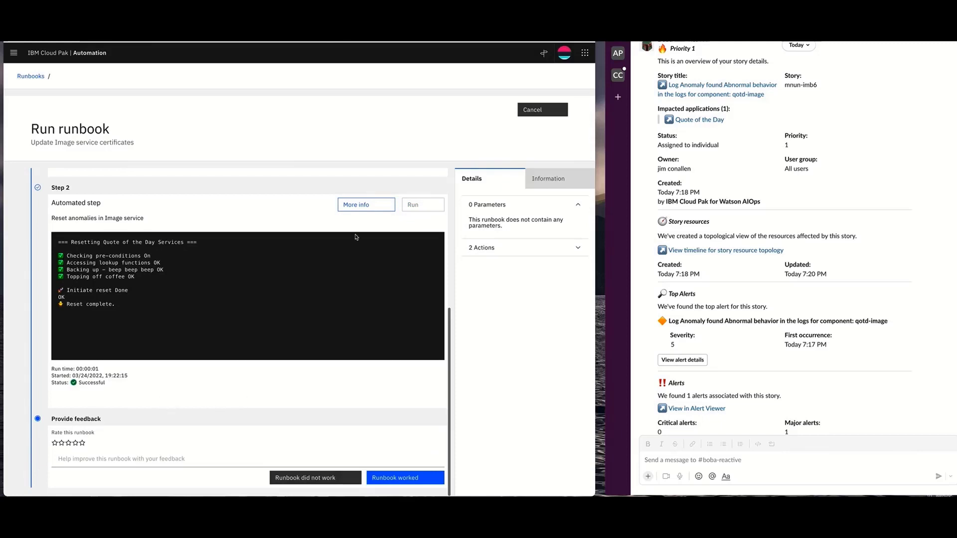
Check the Anomaly Generator page, return to the runbook, rate it five stars, and report that it worked.
left_click(100, 22)
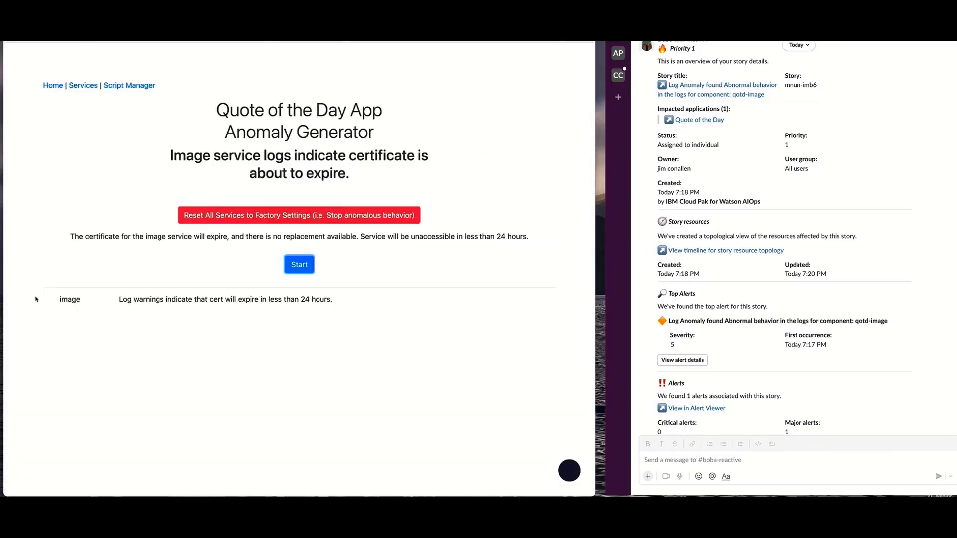
left_click(179, 23)
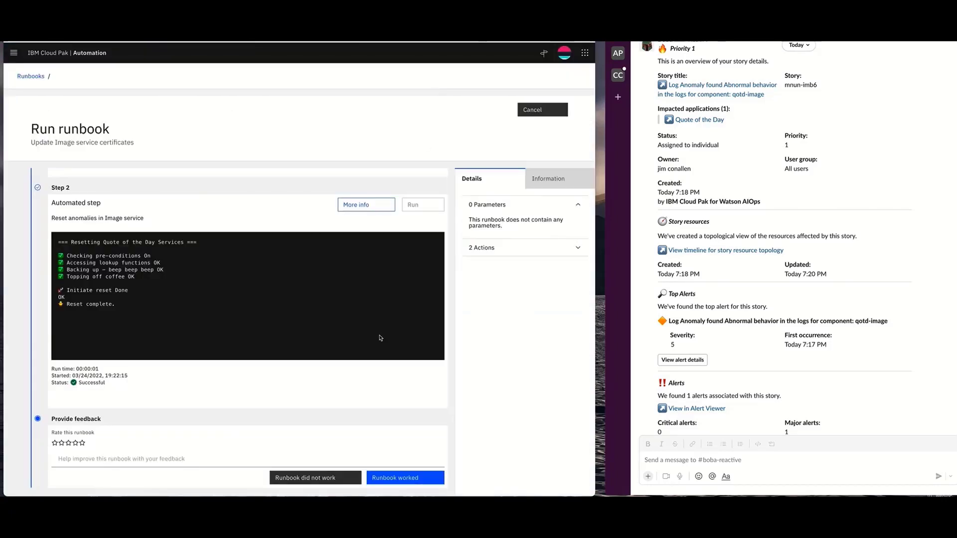
left_click(83, 443)
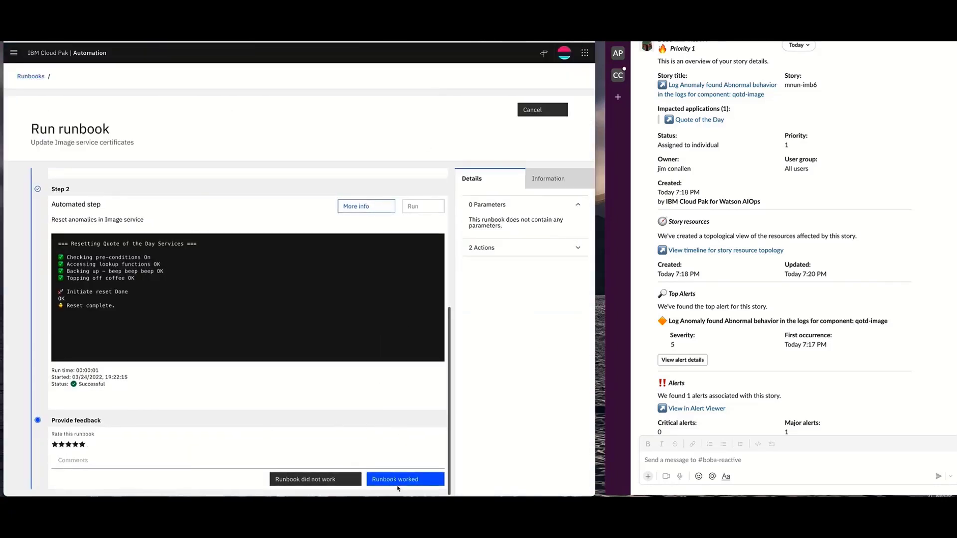
left_click(393, 480)
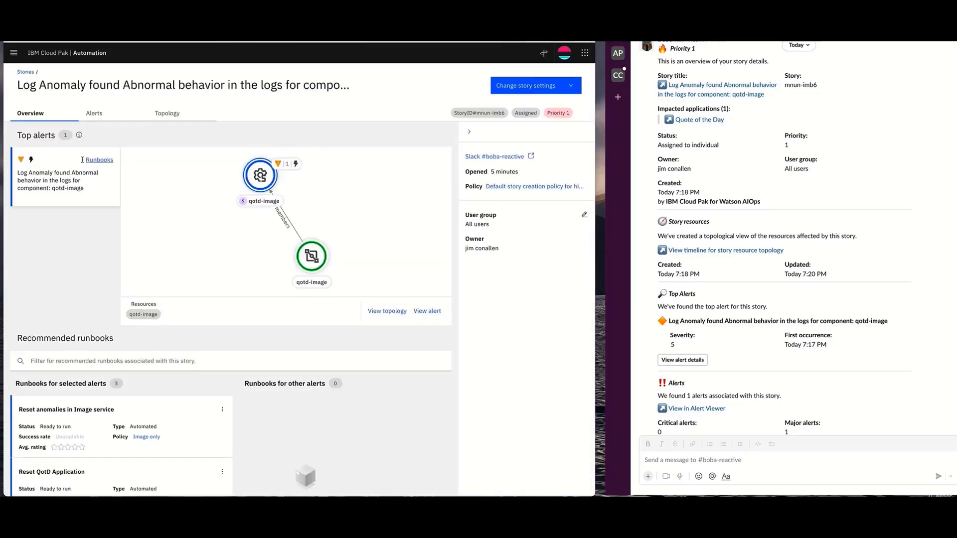
Start the "Image service cert expires, Author service unable to connect to ratings" scenario in the Quote of the Day Anomaly Generator.
scroll(804, 313, "down", 5)
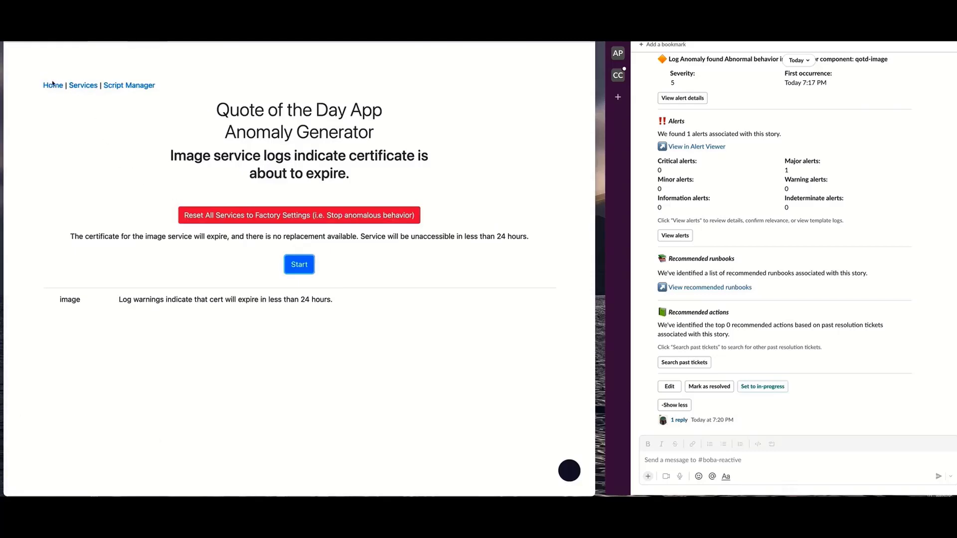
left_click(53, 85)
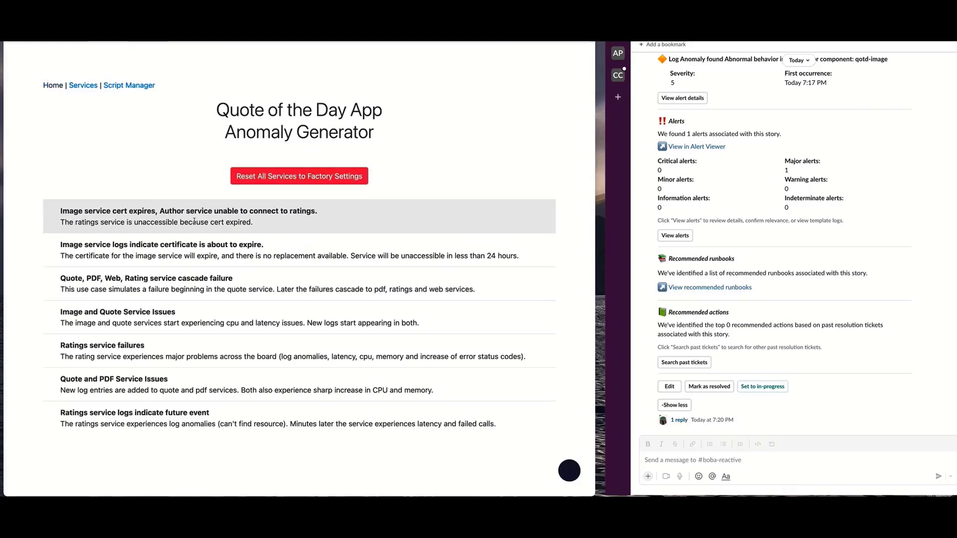
left_click(126, 252)
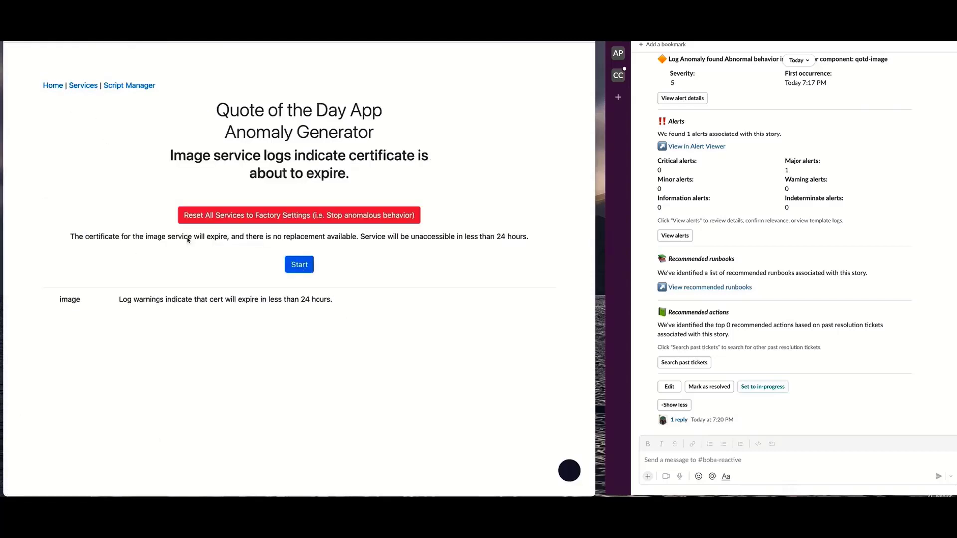
left_click(301, 269)
left_click(299, 264)
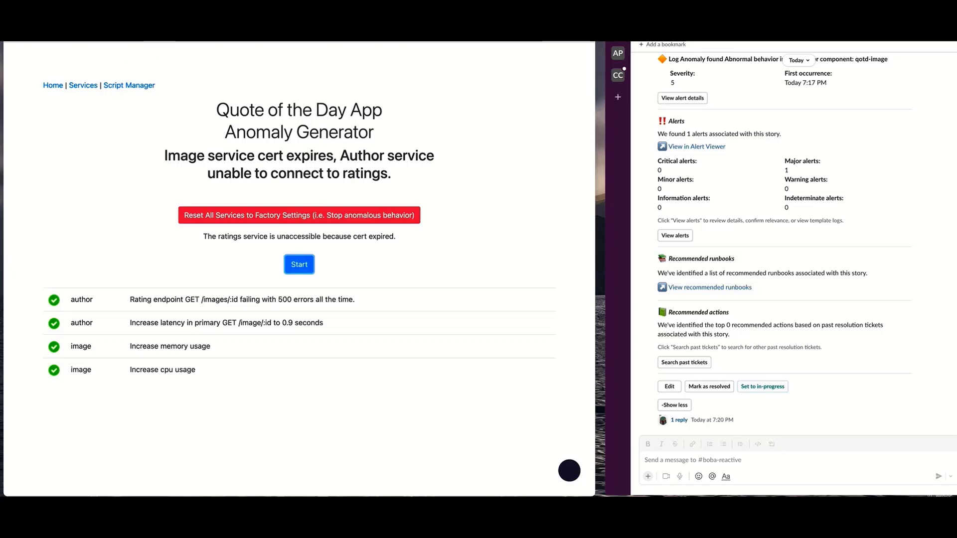
Switch to the Quote of the Day app and check the author pages of the daily quote and of random quotes.
left_click(299, 36)
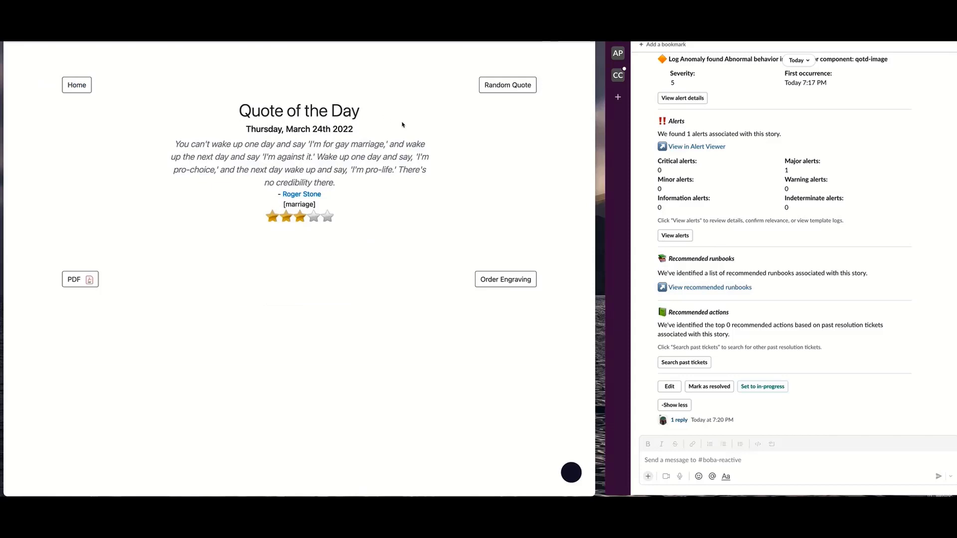
left_click(508, 85)
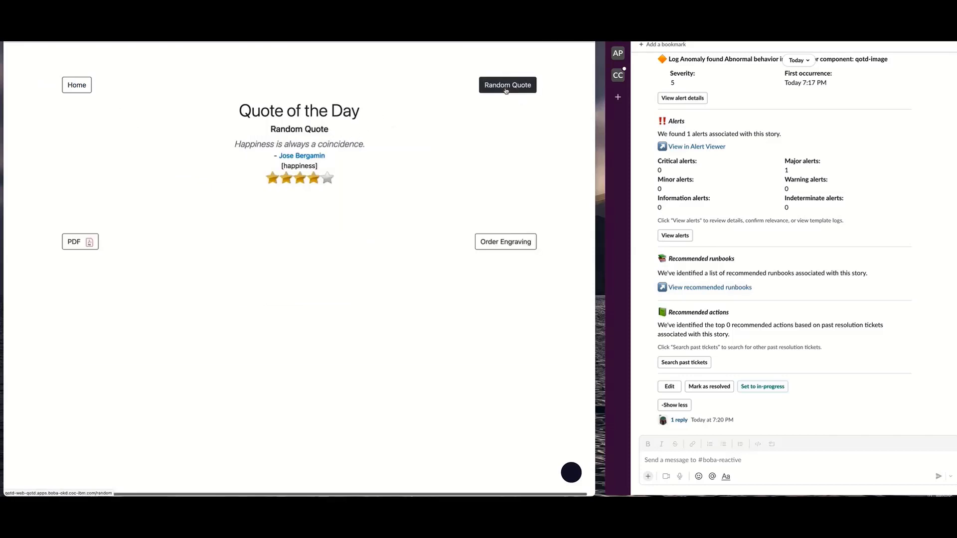
left_click(306, 156)
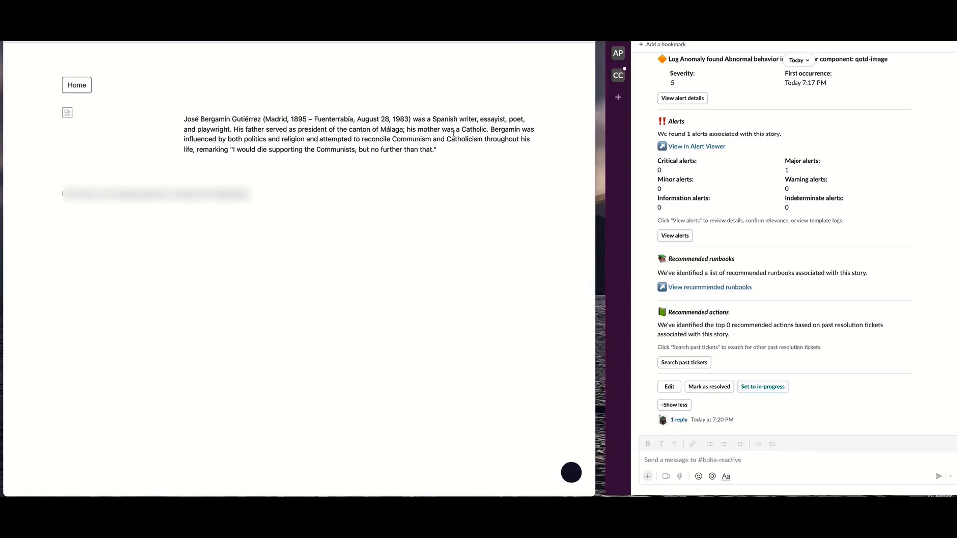
left_click(76, 84)
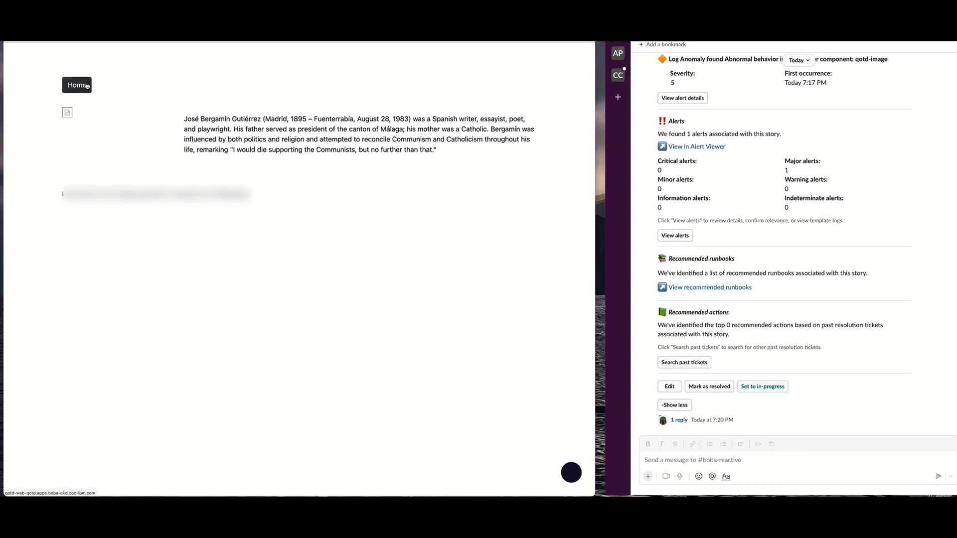
left_click(304, 195)
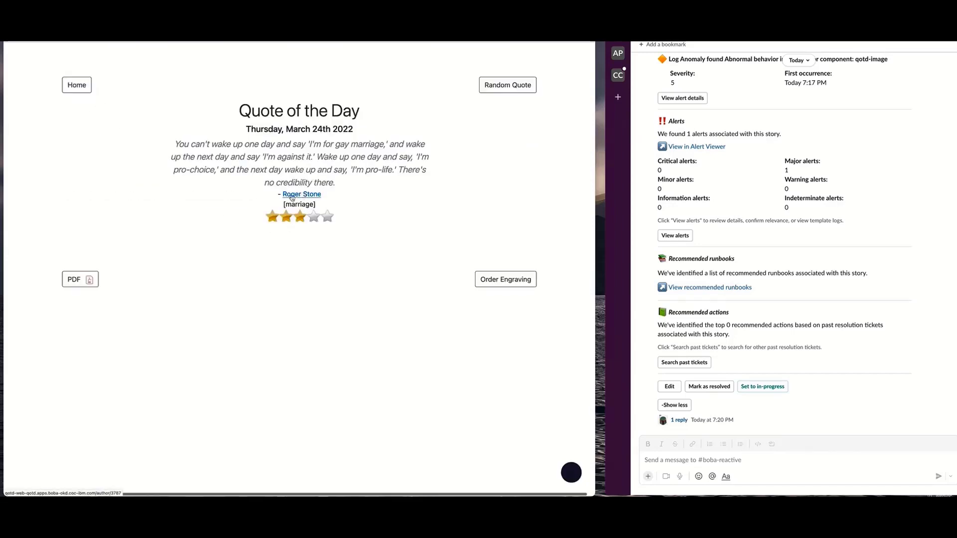
left_click(77, 85)
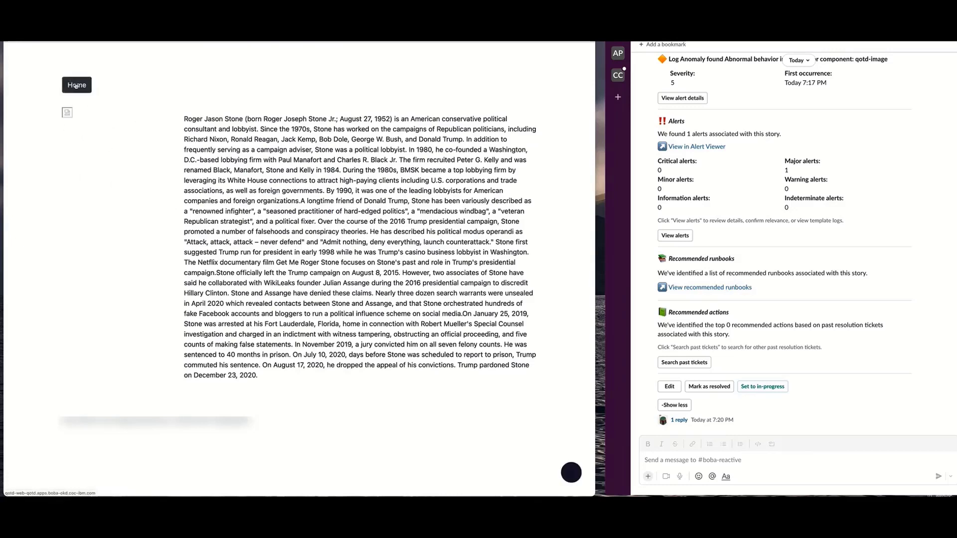
left_click(505, 88)
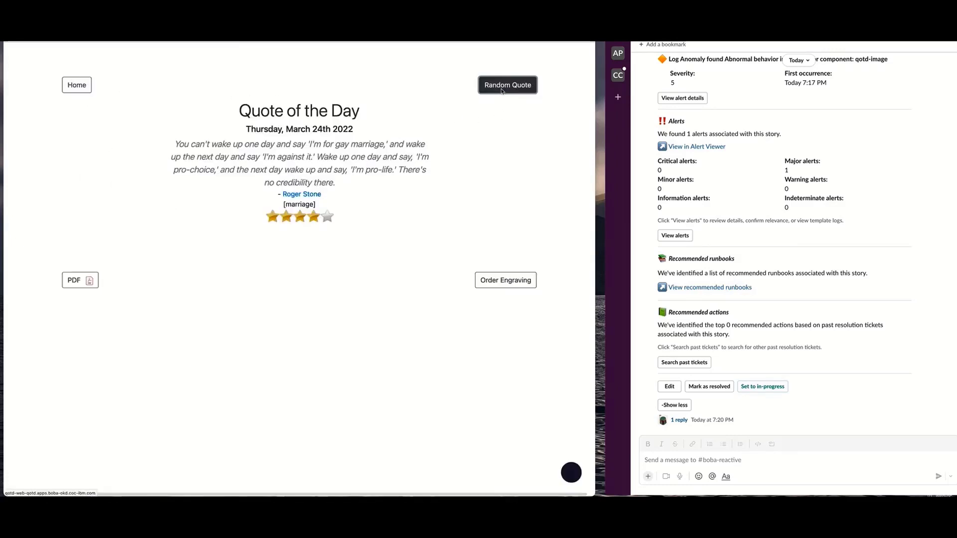
left_click(320, 170)
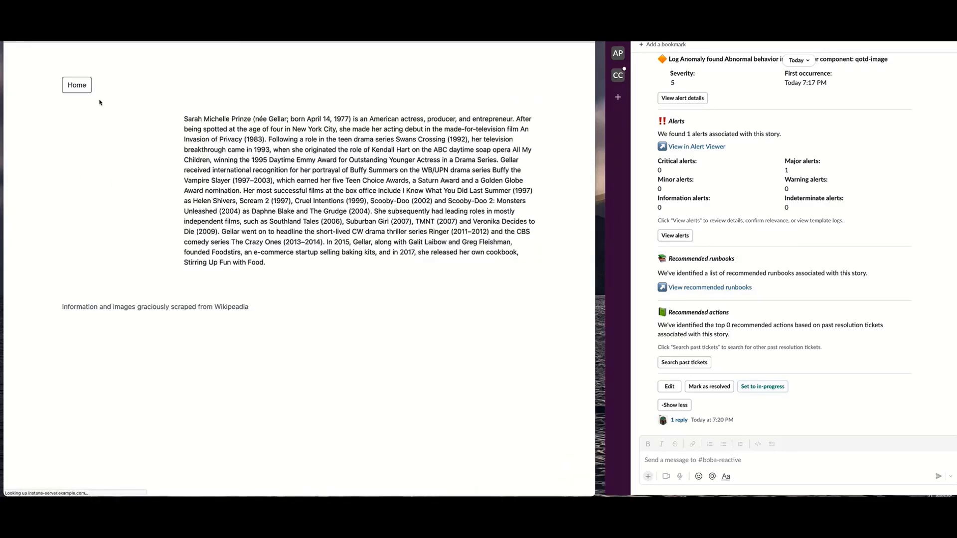
left_click(77, 85)
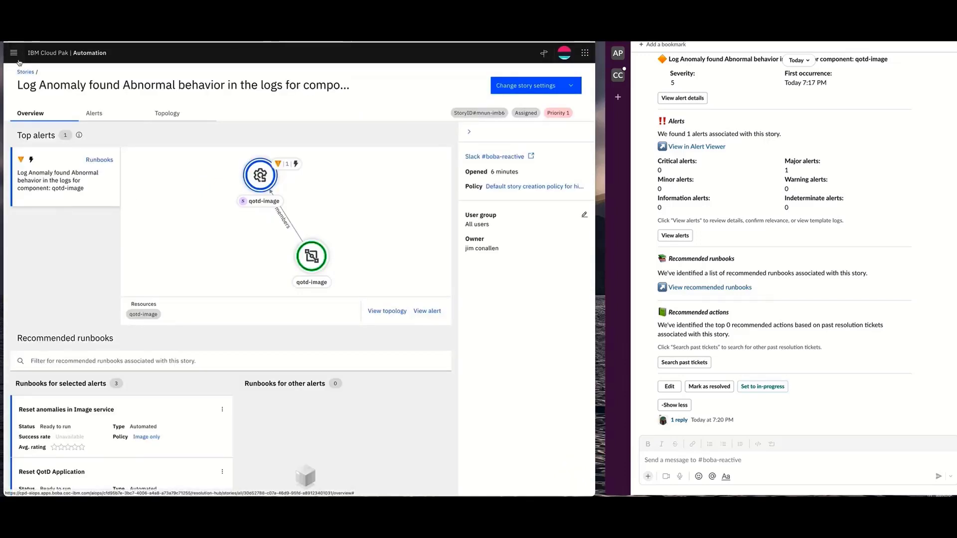
View all alerts under Stories and alerts, reviewing their resources, occurrence times, and whether each belongs to a story.
left_click(14, 52)
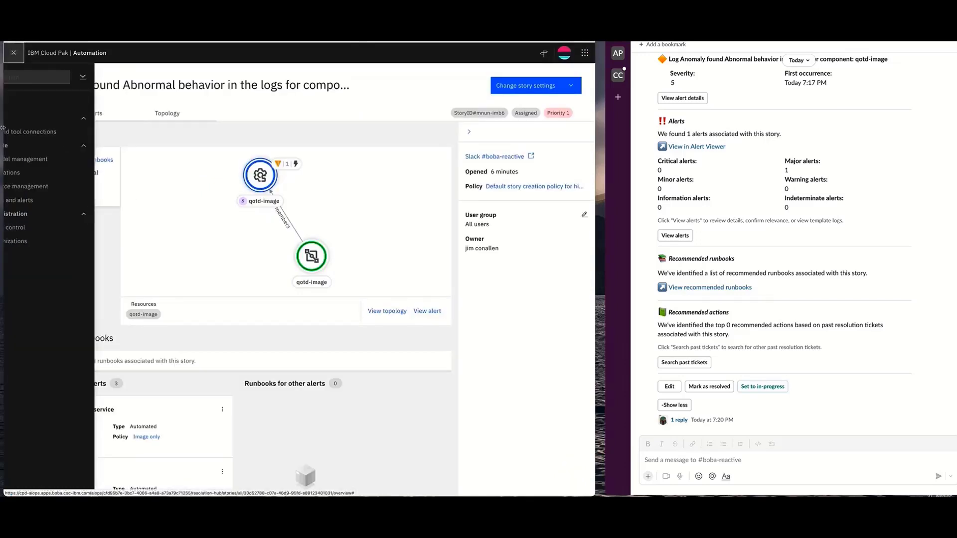
left_click(52, 202)
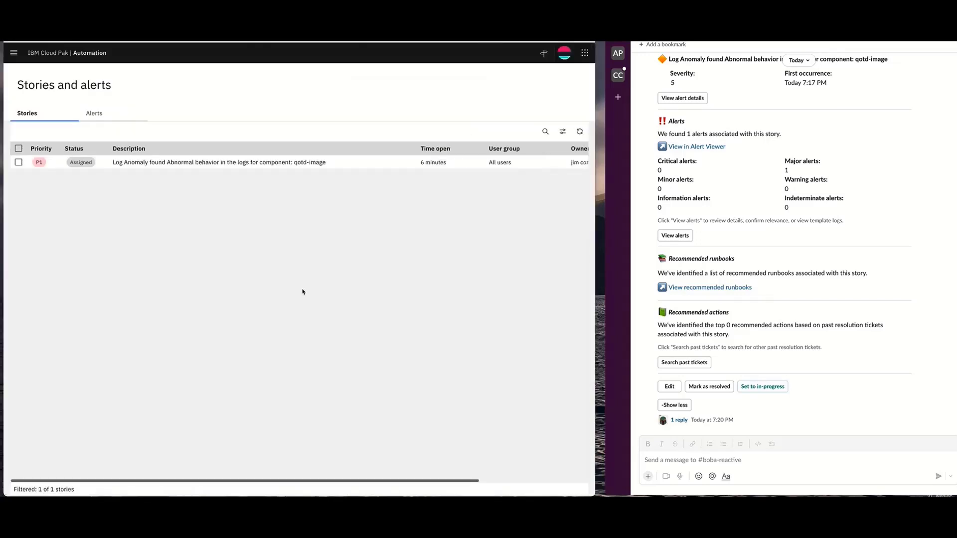
left_click(94, 113)
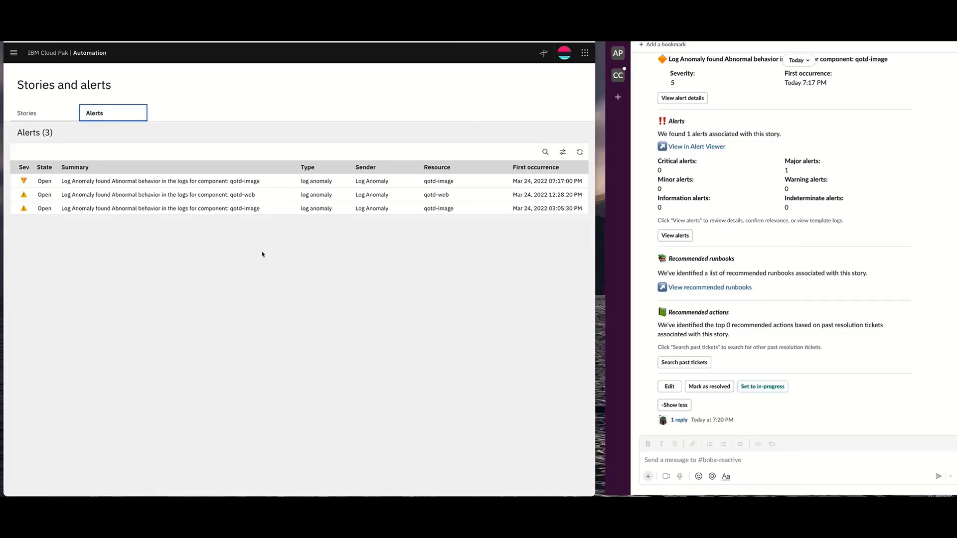
scroll(419, 262, "right", 3)
scroll(419, 262, "left", 3)
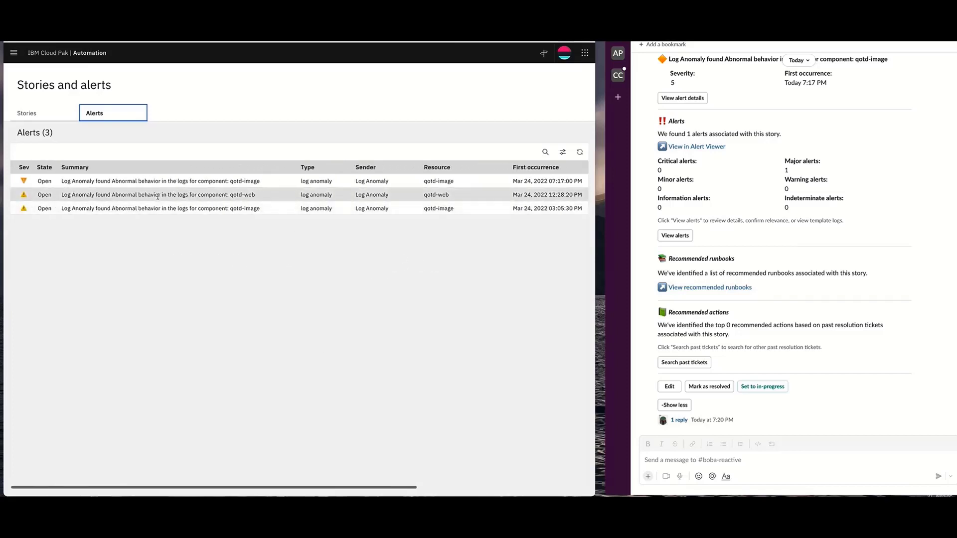
scroll(295, 211, "right", 3)
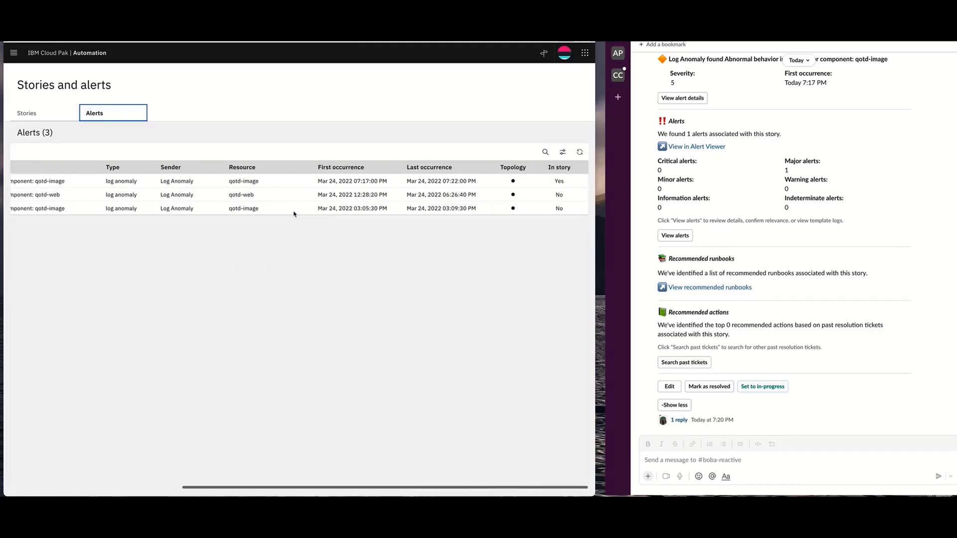
mouse_move(579, 194)
left_mouse_down()
mouse_move(564, 183)
mouse_move(587, 215)
mouse_move(568, 189)
left_mouse_up()
key("Escape")
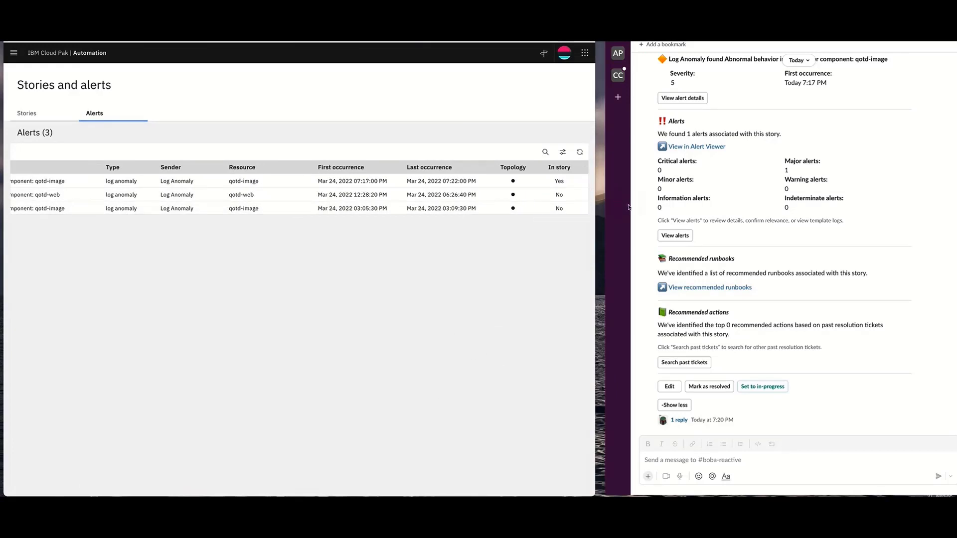
scroll(219, 251, "left", 4)
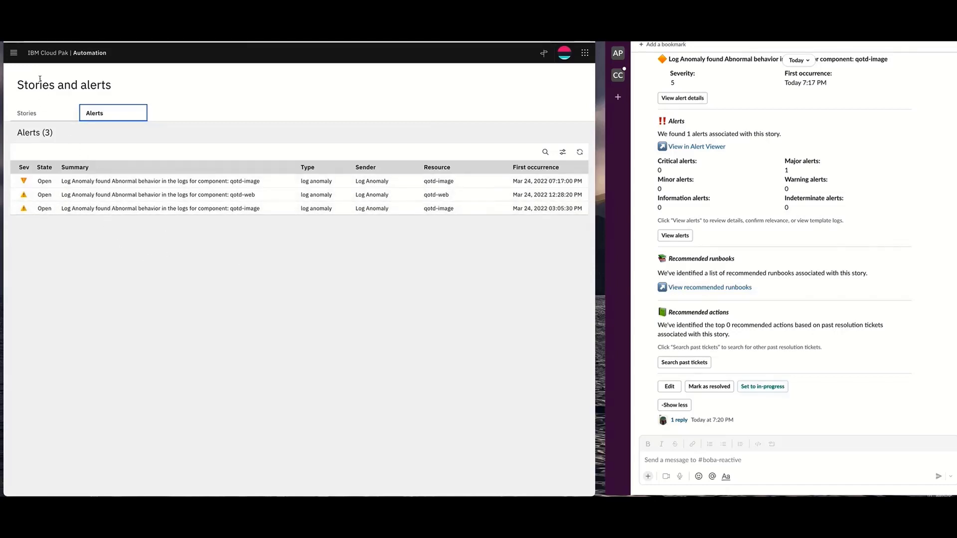
Open the policies under Automations and clear the Story tag filter to review all policies.
left_click(13, 53)
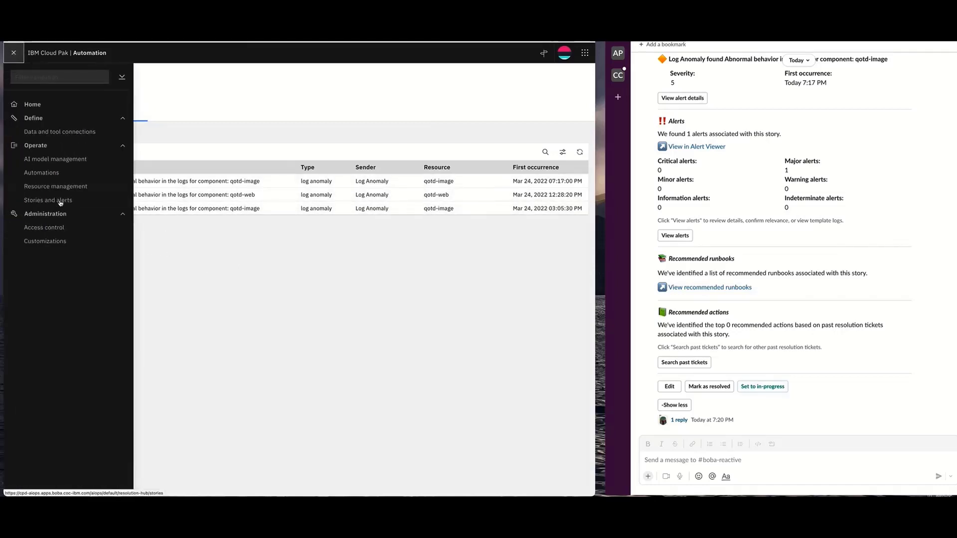
left_click(41, 173)
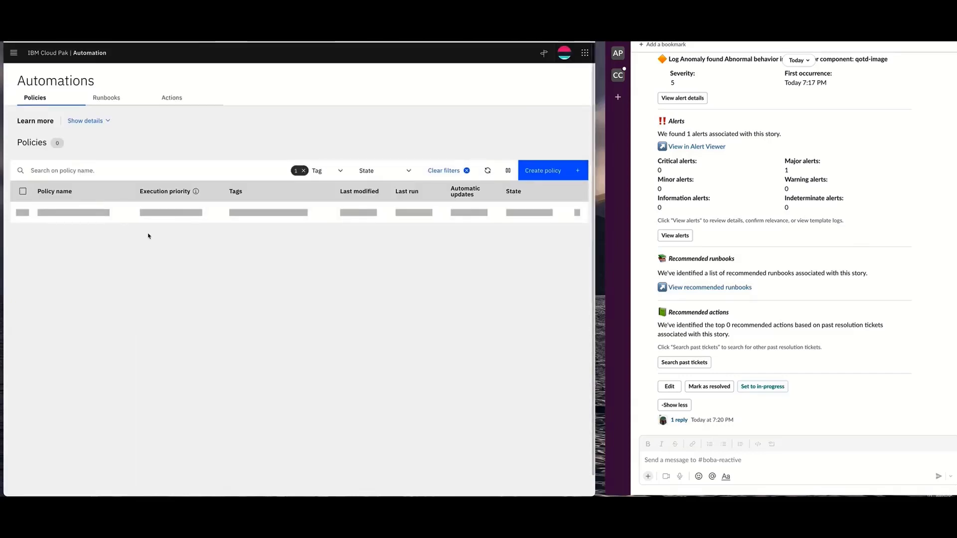
left_click(345, 172)
left_click(297, 241)
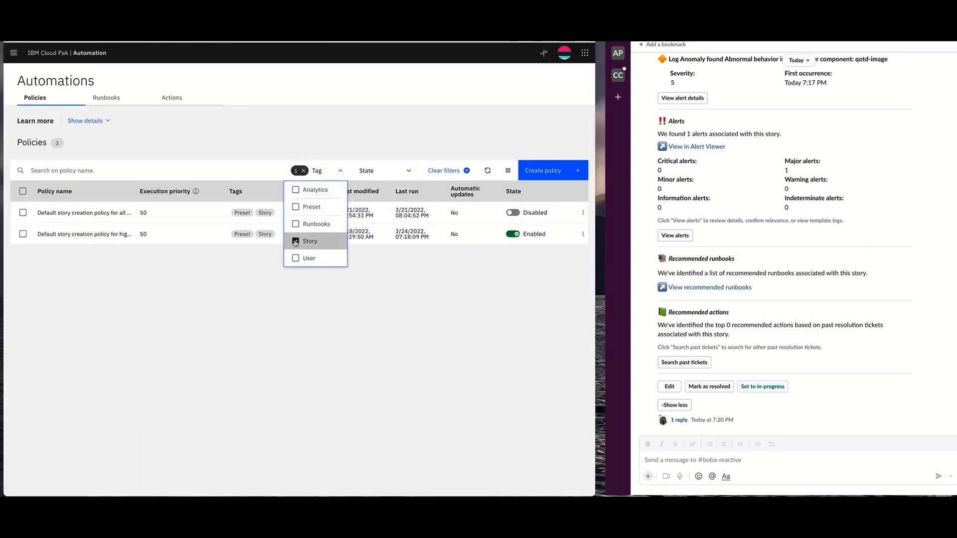
left_click(289, 134)
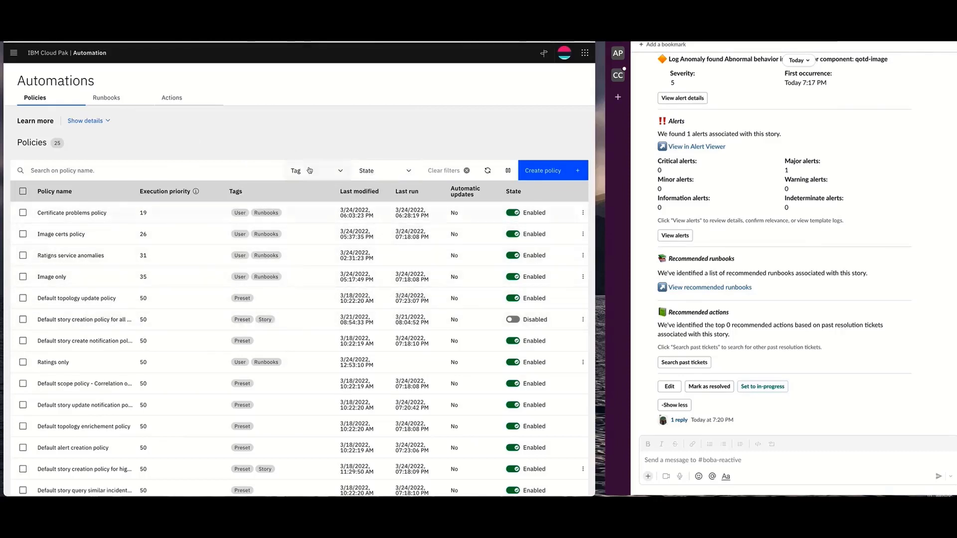
Filter the policies by the Story tag and widen the Policy name column to read the full names.
left_click(312, 174)
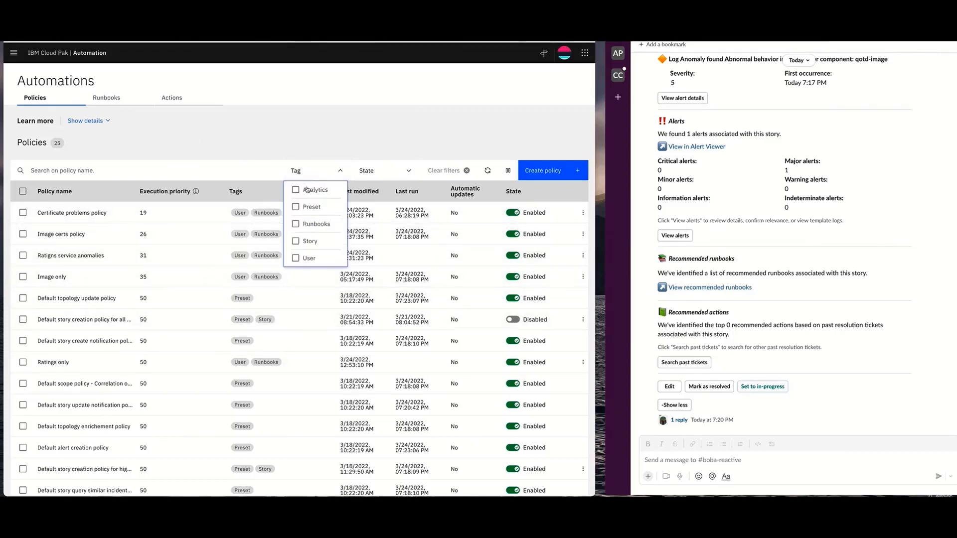
left_click(308, 241)
left_click(347, 127)
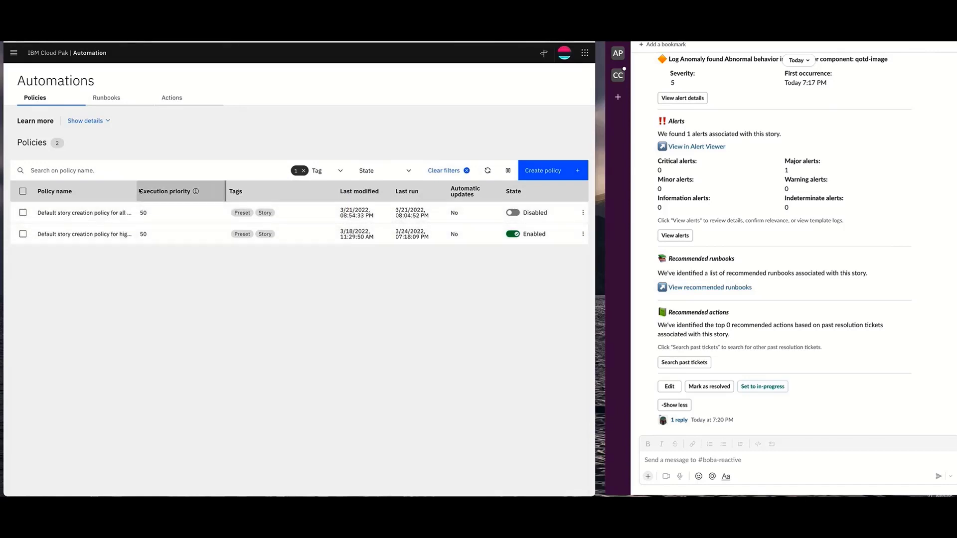
left_click_drag(138, 192, 187, 192)
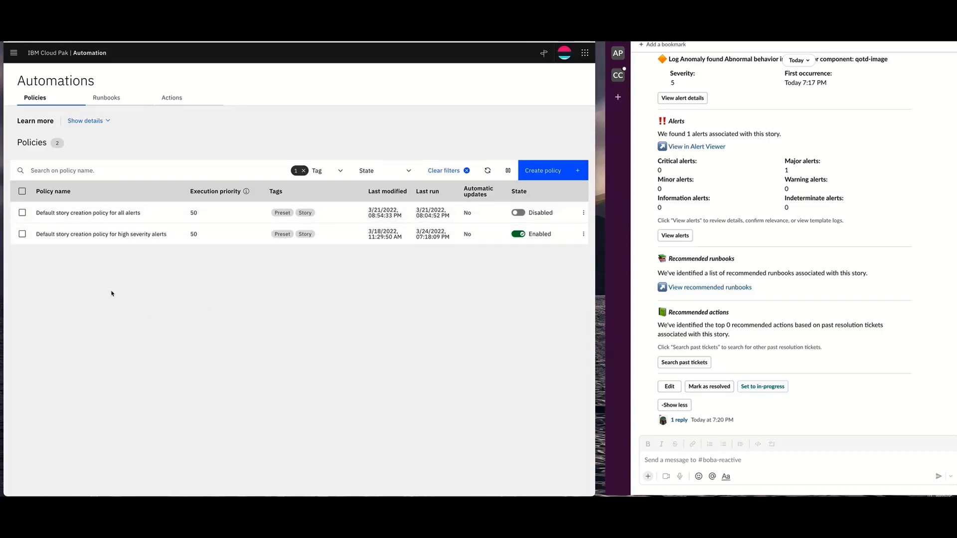
Return to Stories and alerts and view the list of alerts.
left_click(13, 53)
left_click(55, 205)
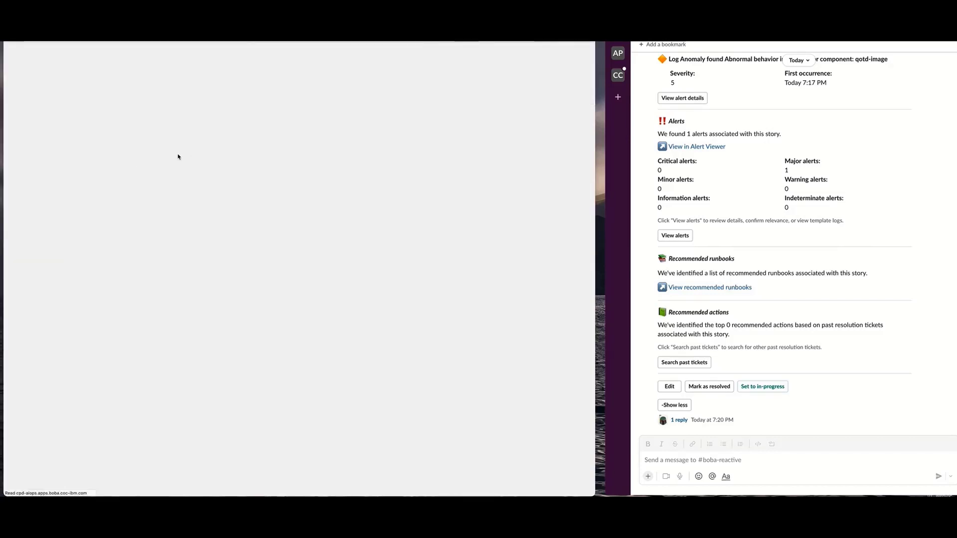
left_click(102, 119)
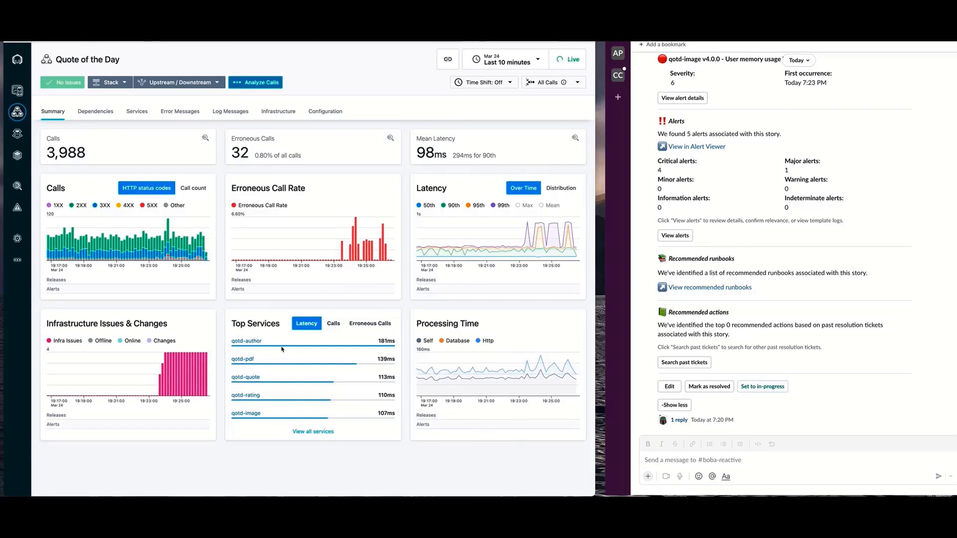
Inspect the qotd-author service's GET /images/:id endpoint in Instana, examining its calls, erroneous call rate, latency and processing time.
left_click(247, 342)
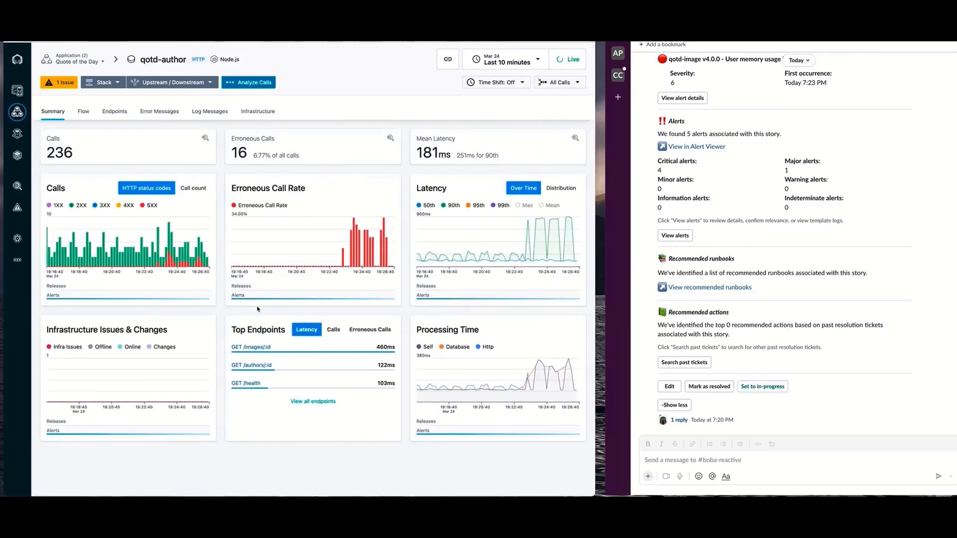
left_click(250, 342)
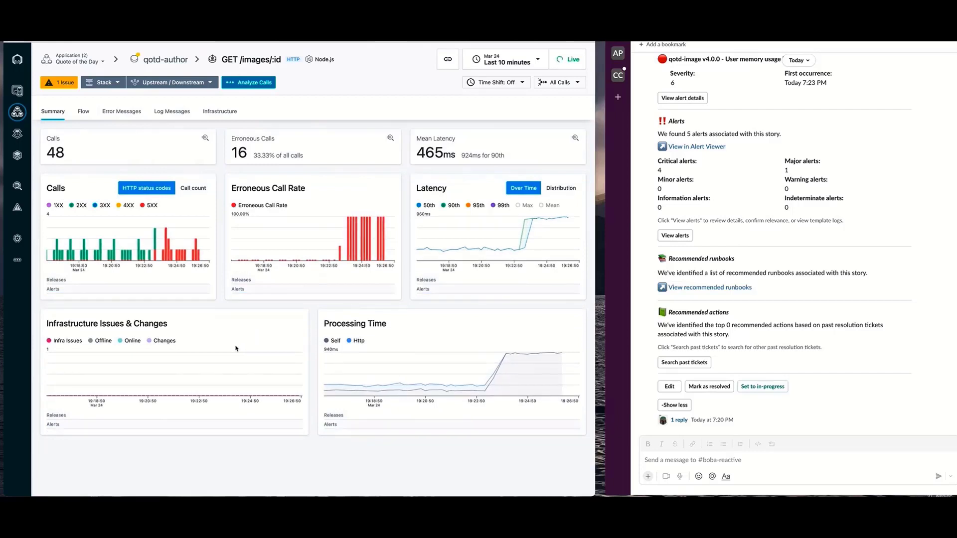
key("alt+Tab")
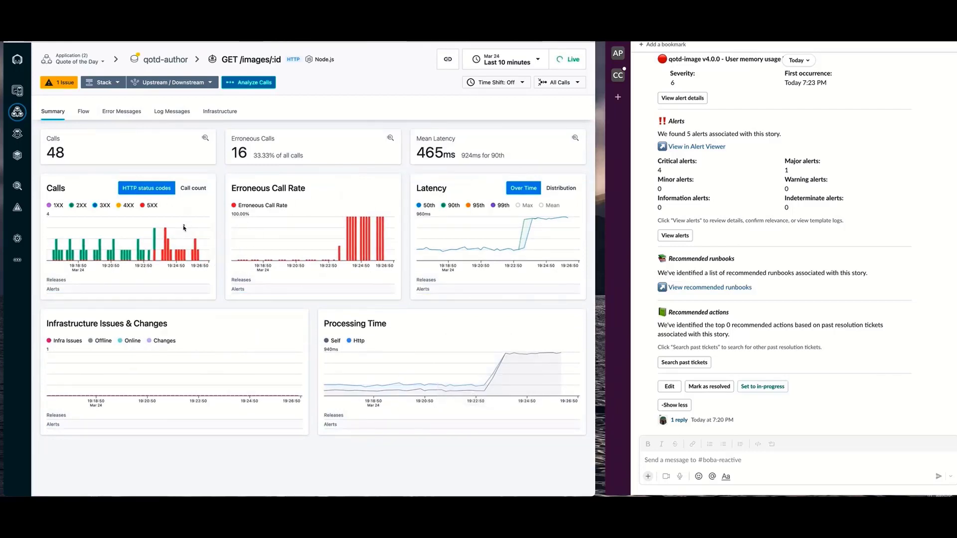
left_click_drag(381, 210, 369, 206)
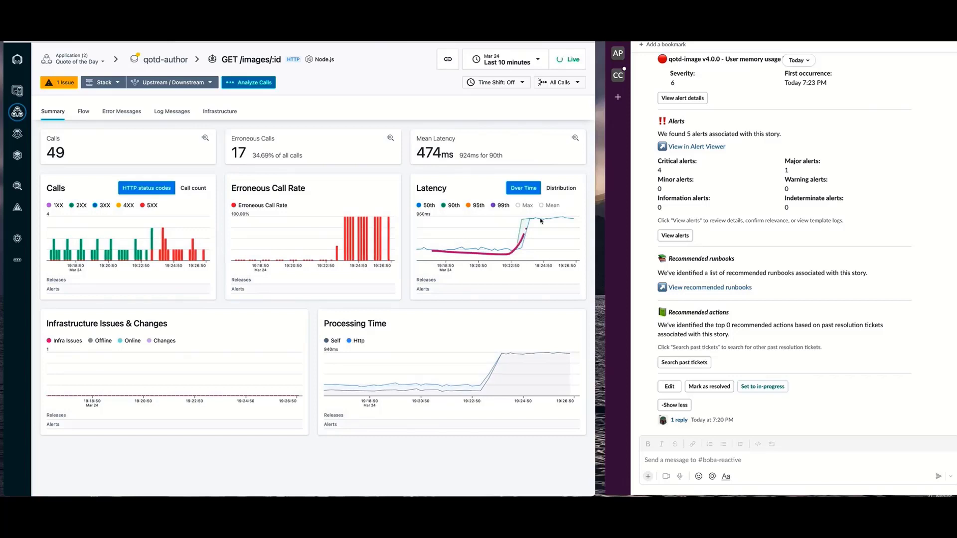
left_click_drag(383, 391, 420, 394)
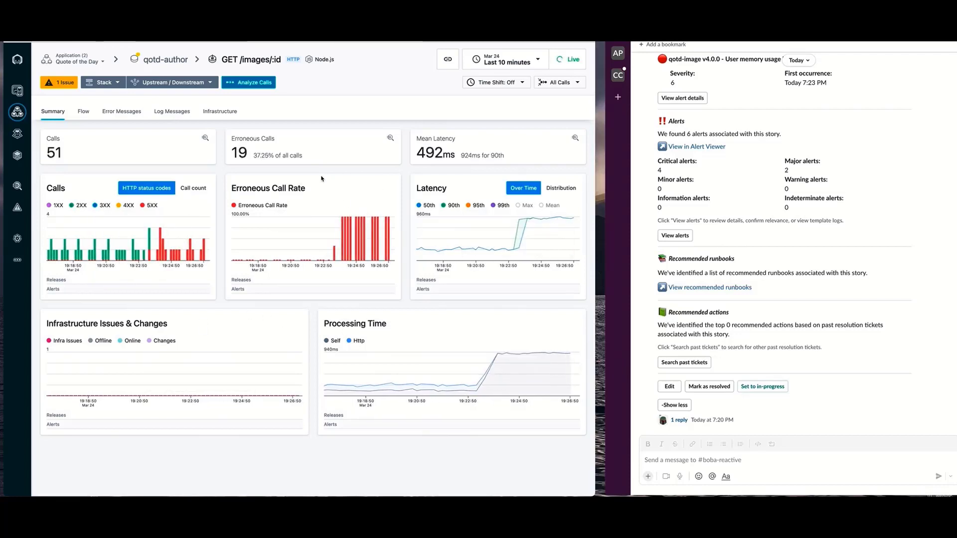
Switch to the story message in Slack, review its top alerts and alert counts, and open its associated alerts.
scroll(843, 282, "up", 10)
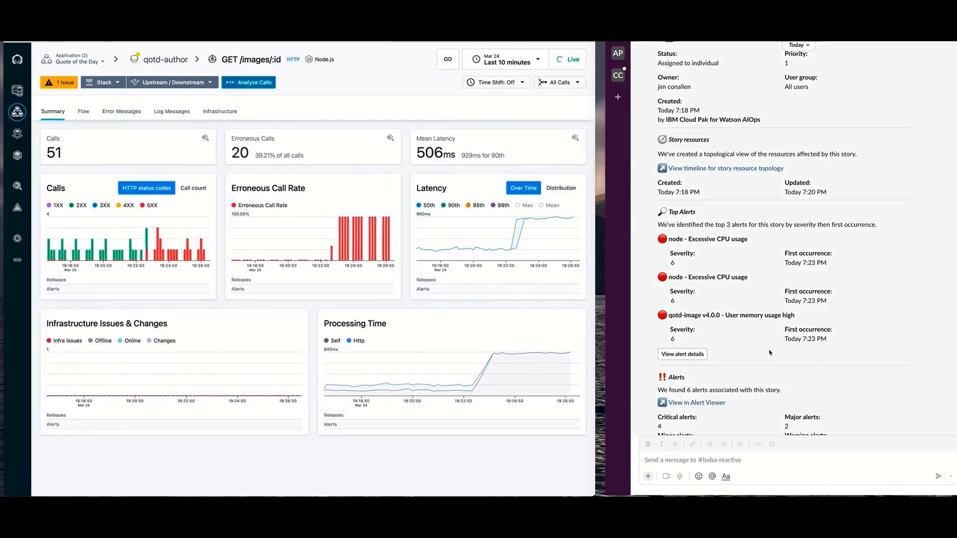
scroll(770, 352, "down", 3)
scroll(770, 352, "down", 1)
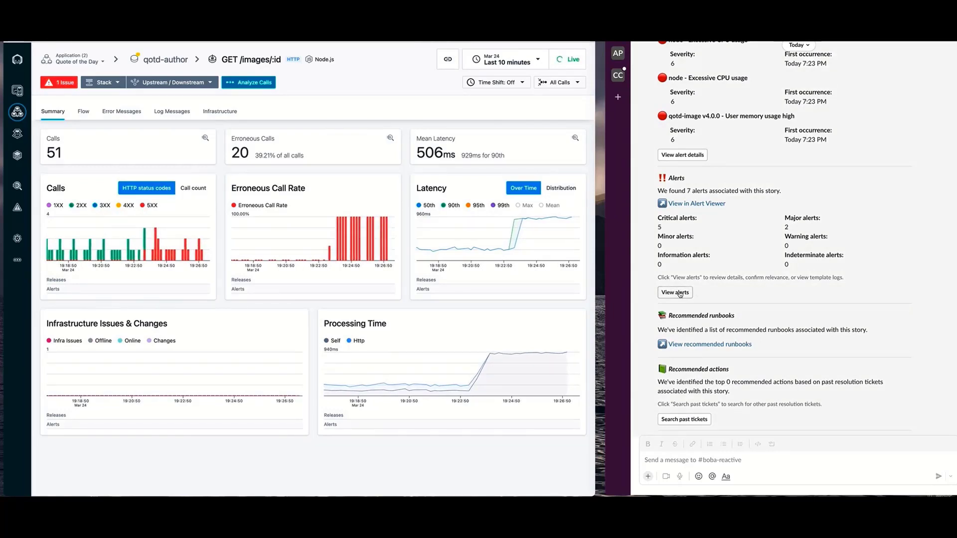
left_click(680, 294)
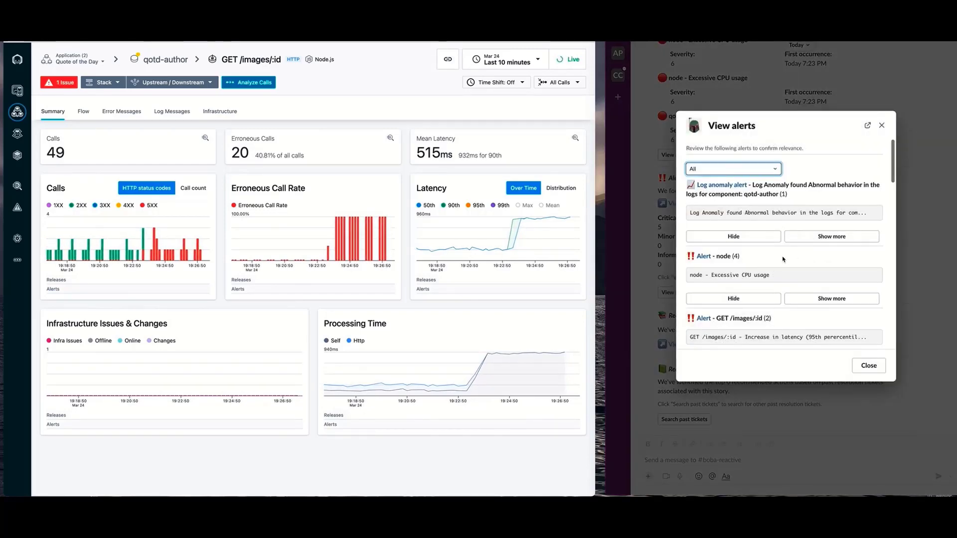
Read through the story's alerts for node, qotd-author, qotd-image and GET /images/:id, including the qotd-image log message patterns.
scroll(783, 260, "down", 3)
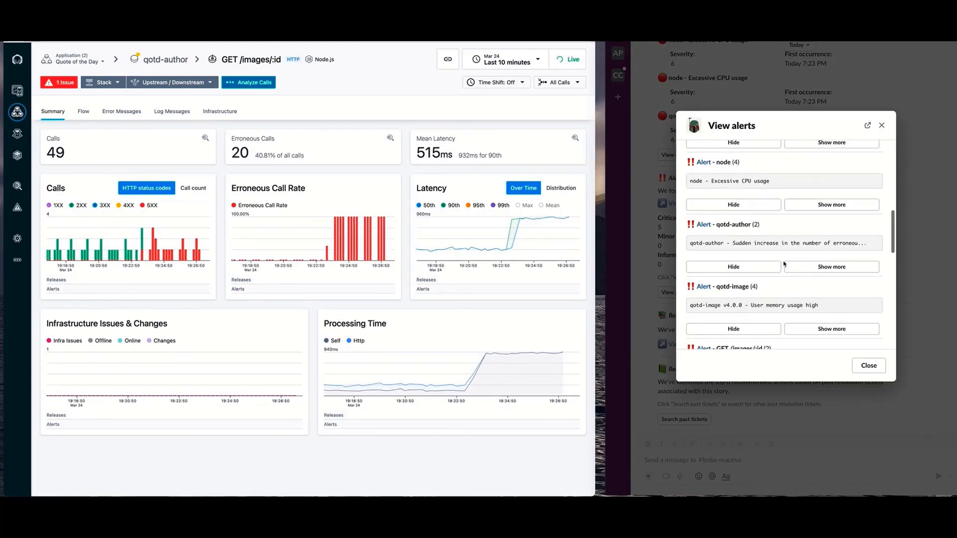
left_click_drag(728, 242, 871, 246)
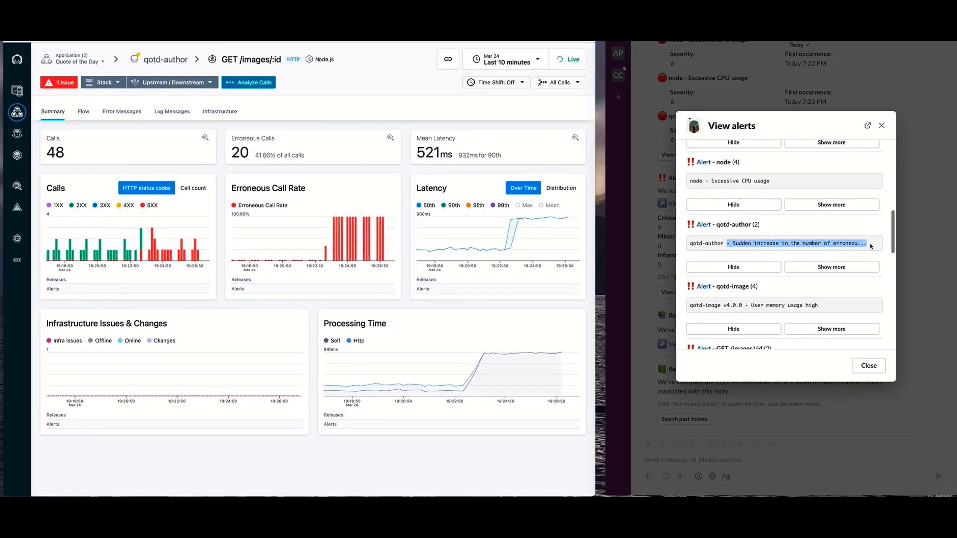
scroll(742, 250, "down", 5)
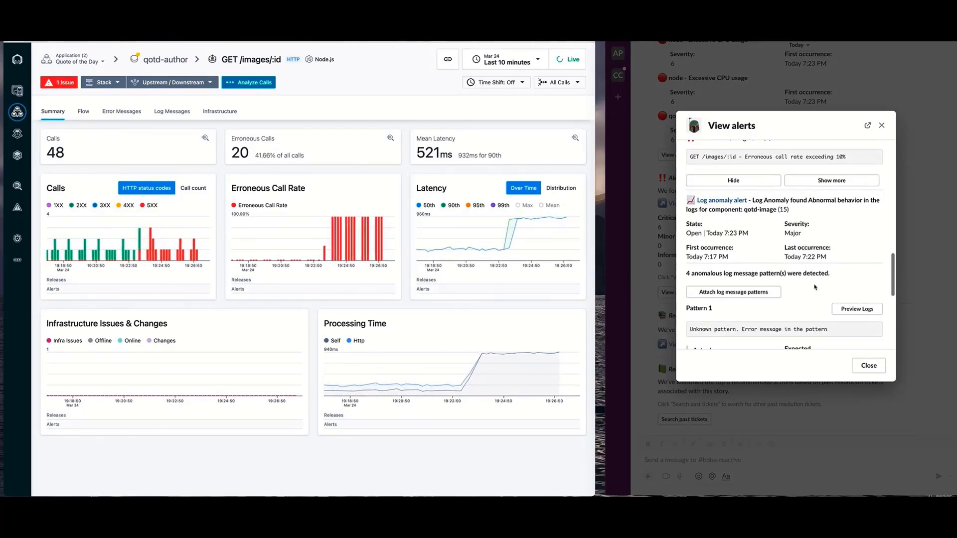
scroll(814, 287, "down", 3)
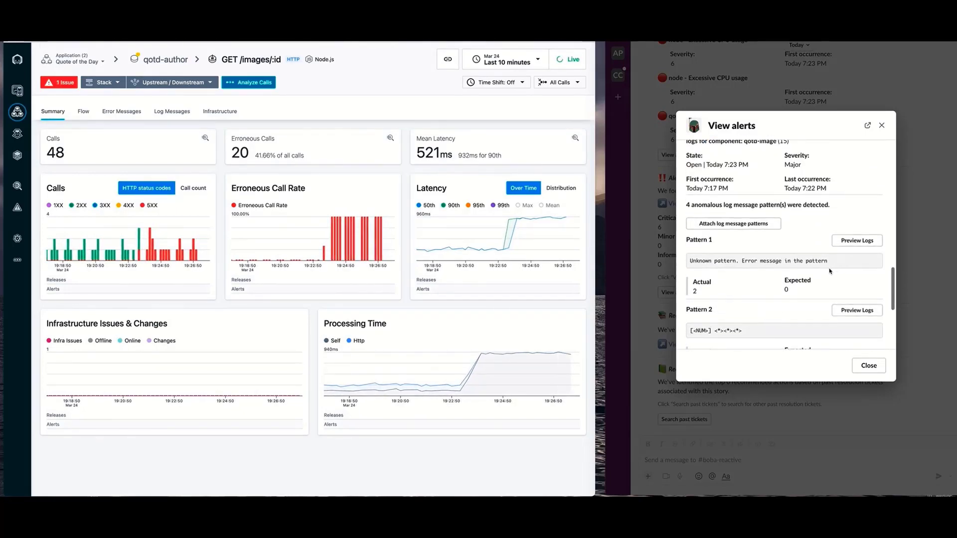
scroll(830, 271, "down", 5)
scroll(816, 285, "up", 15)
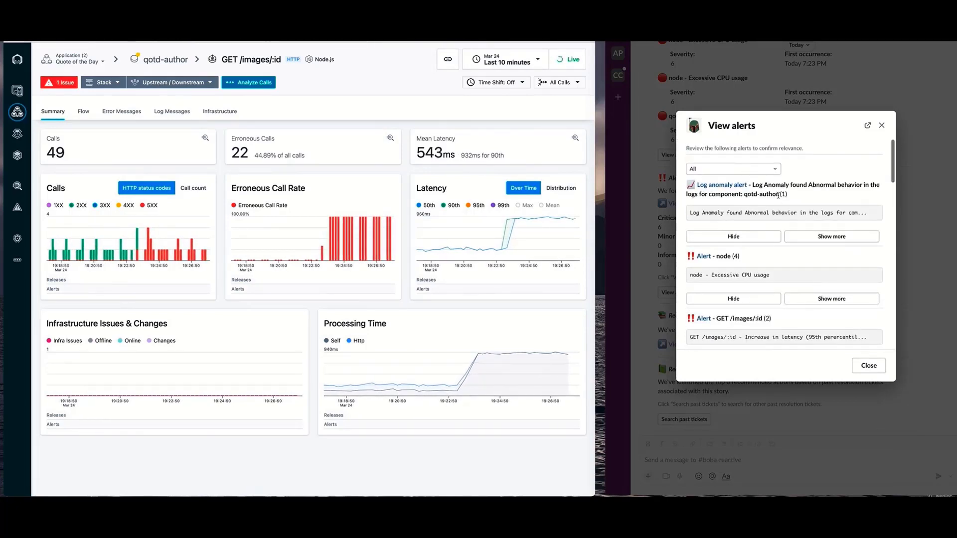
Expand the details of the qotd-author log anomaly alert and review its anomalous log message patterns.
key("alt+Tab")
mouse_move(798, 187)
left_mouse_down()
mouse_move(755, 181)
mouse_move(772, 184)
left_mouse_up()
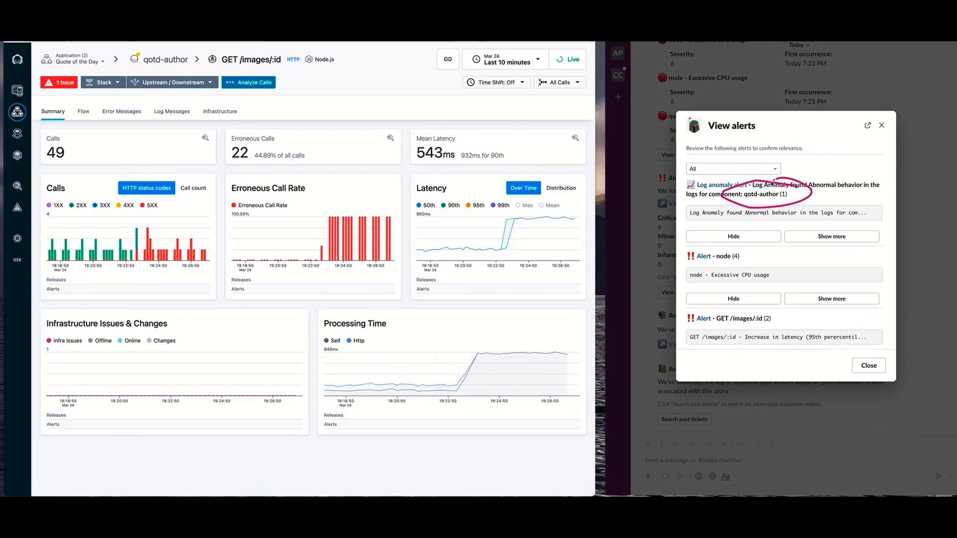
key("Escape")
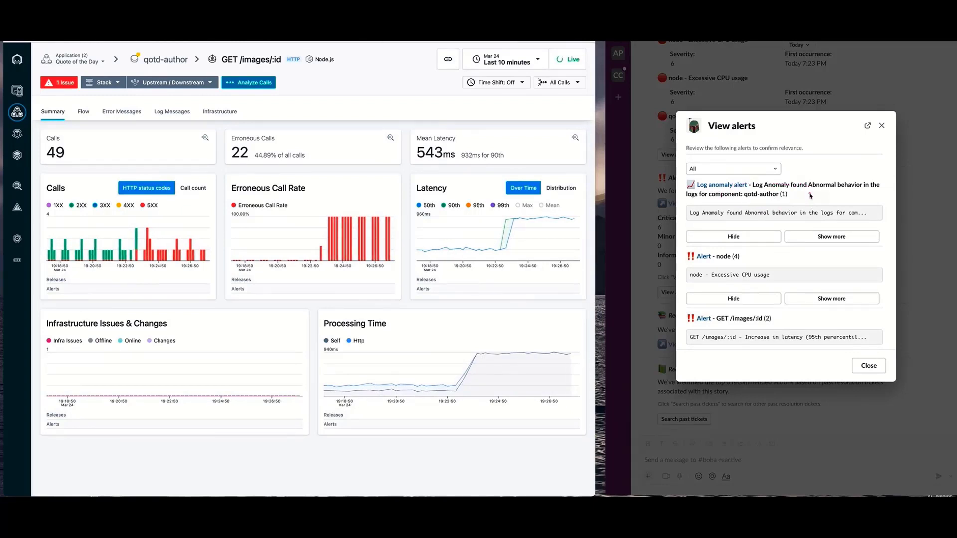
left_click(828, 237)
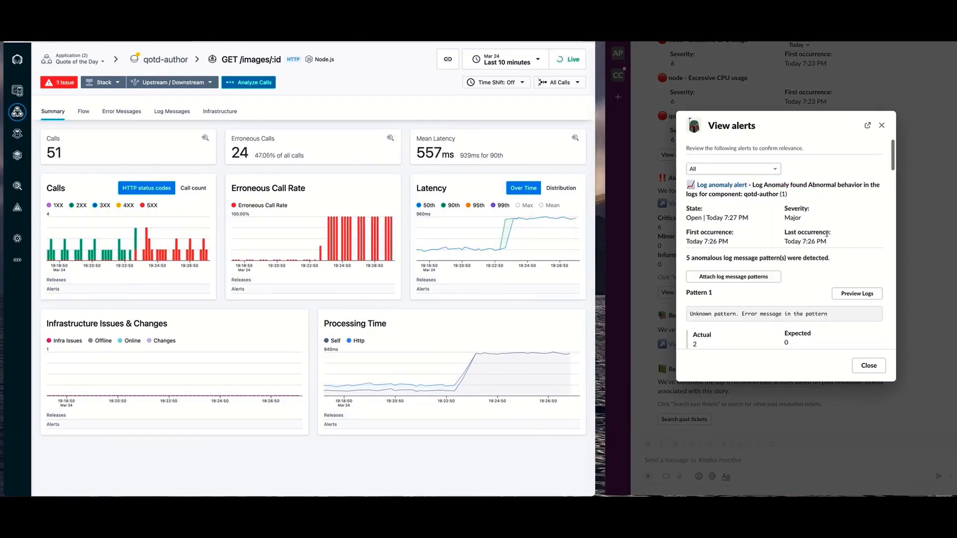
scroll(700, 233, "down", 4)
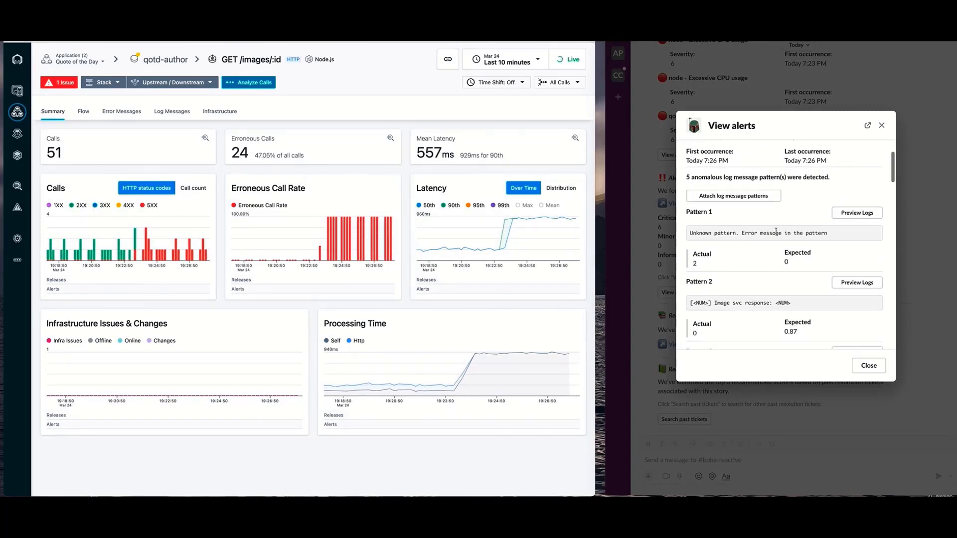
Preview the logs of Pattern 1 in the qotd-author alert, examine the error messages, and close the alerts.
left_click(854, 214)
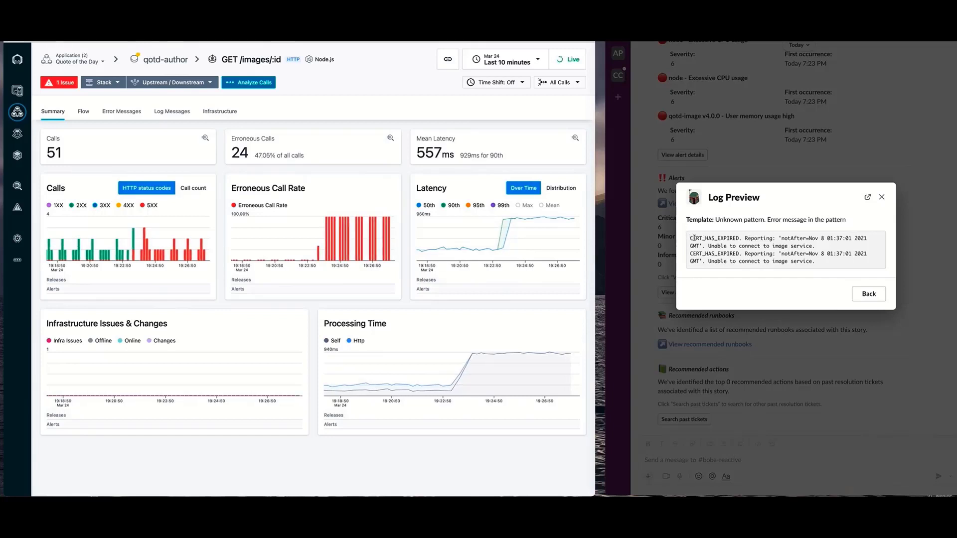
key("ctrl+Tab")
left_click_drag(732, 231, 743, 235)
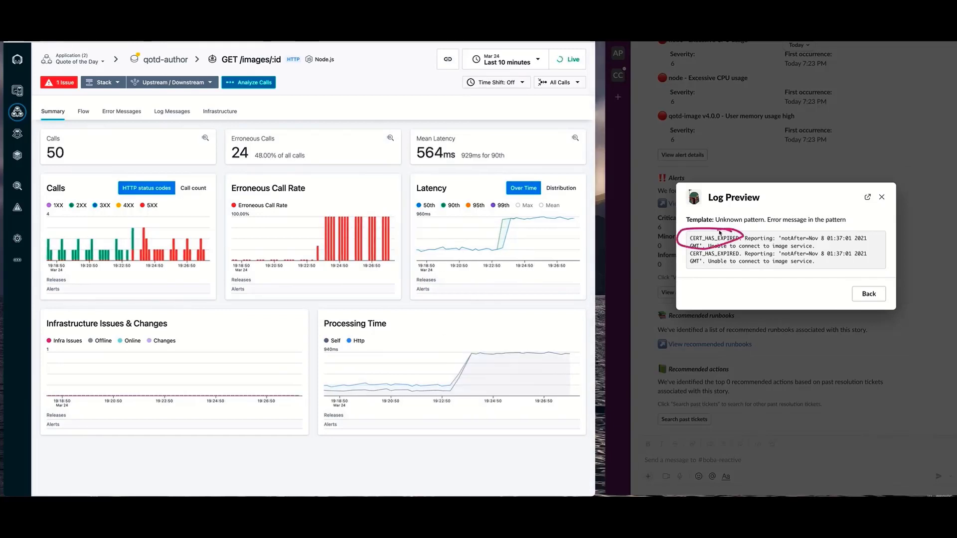
mouse_move(804, 227)
left_mouse_down()
mouse_move(848, 280)
mouse_move(748, 239)
left_mouse_up()
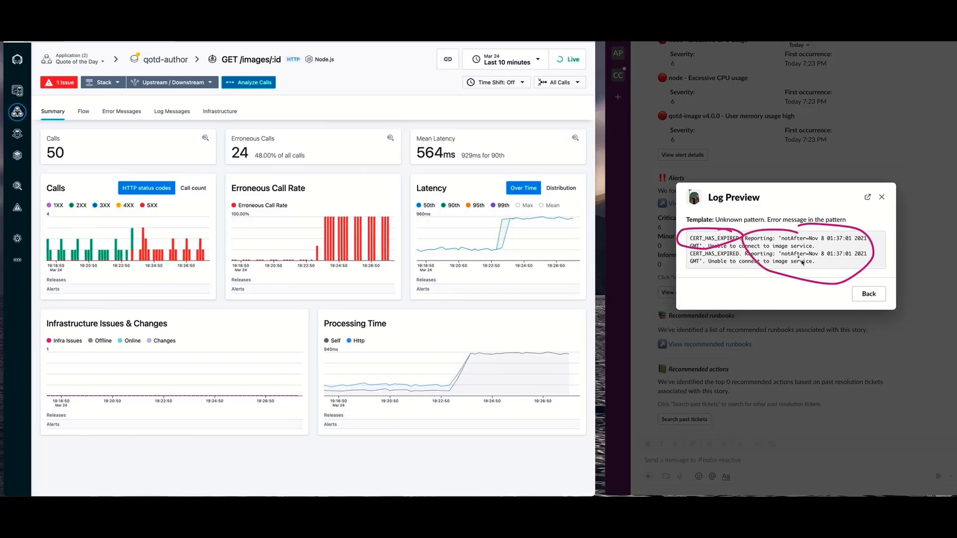
left_click(874, 299)
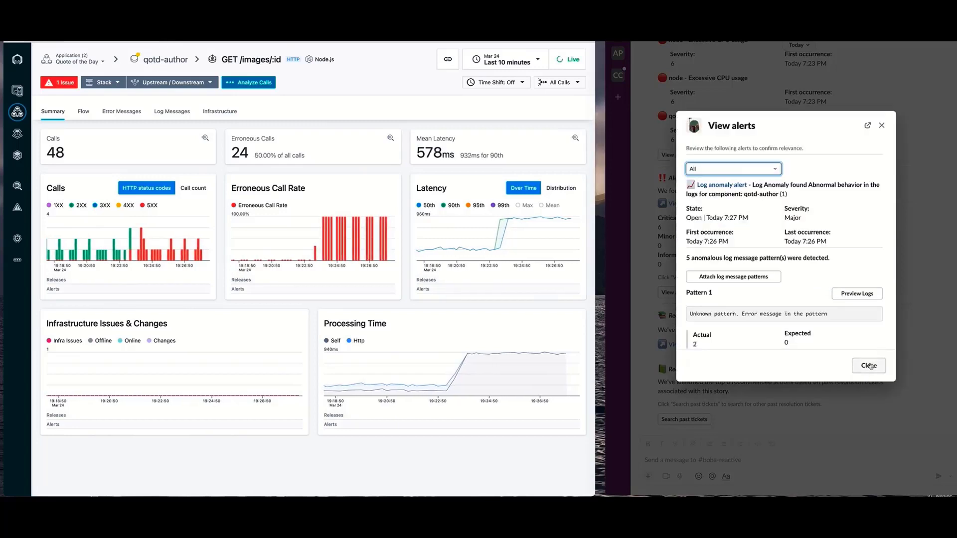
left_click(869, 366)
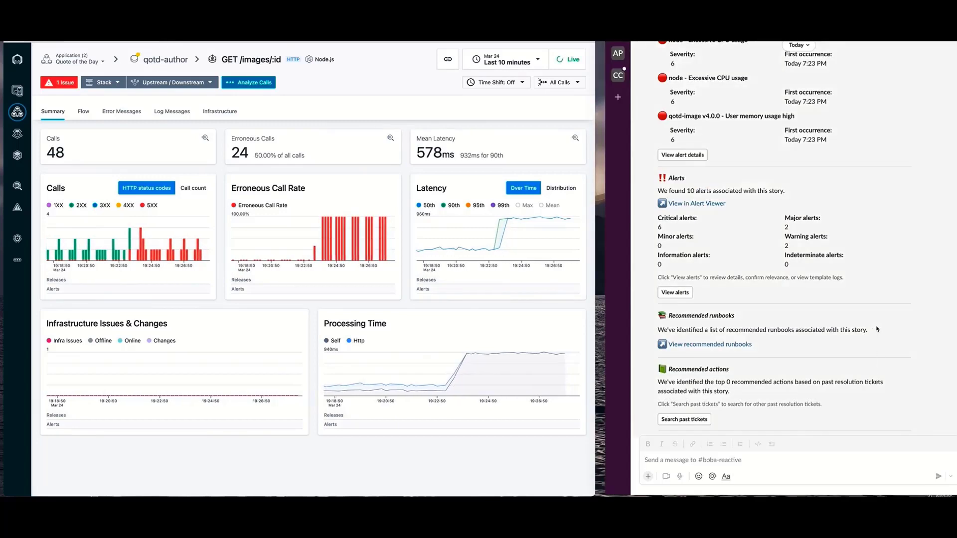
Open the impacted Quote of the Day application from the Slack story and expand its qotd-image story to examine the alerts and topology.
scroll(770, 247, "up", 7)
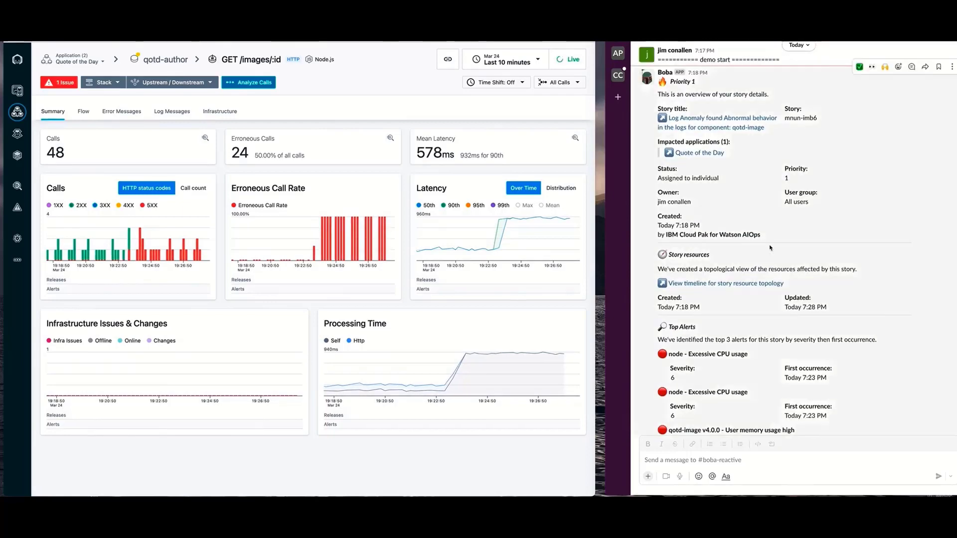
left_click(700, 183)
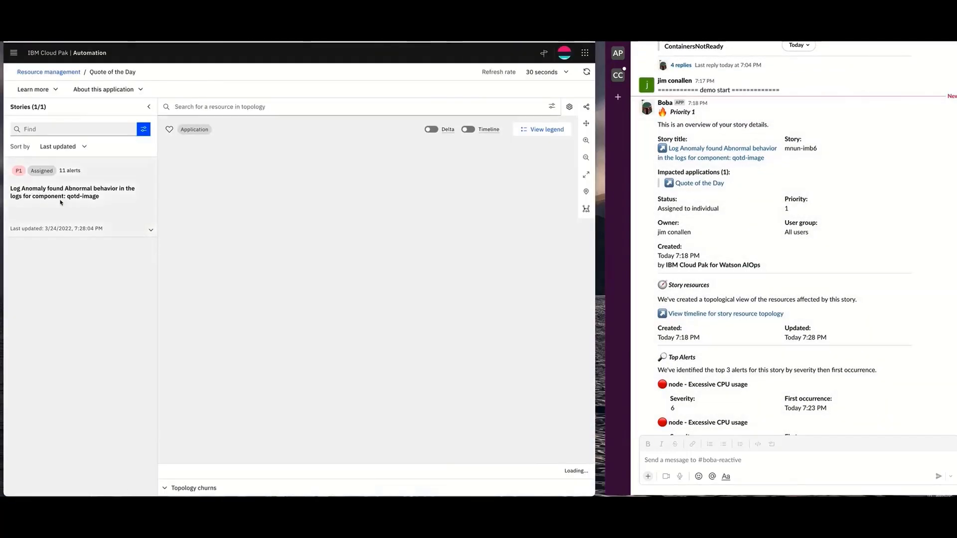
left_click(61, 202)
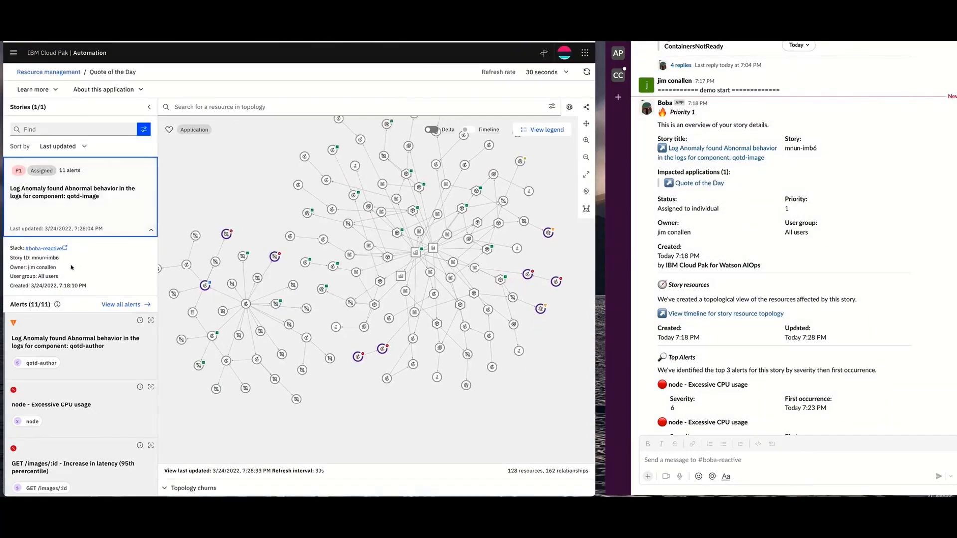
key("ctrl+Tab")
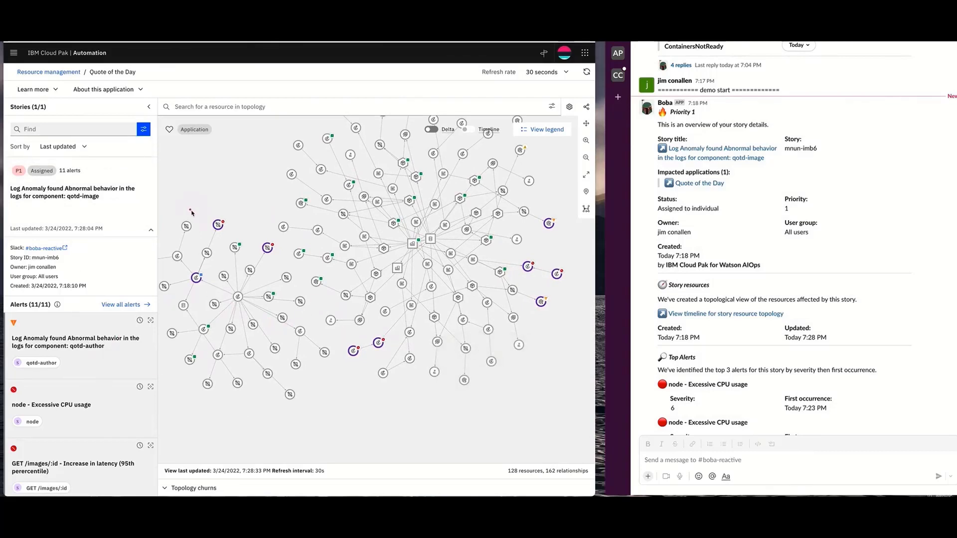
mouse_move(228, 215)
left_mouse_down()
mouse_move(215, 239)
mouse_move(250, 225)
left_mouse_up()
mouse_move(274, 231)
left_mouse_down()
mouse_move(260, 252)
mouse_move(286, 248)
left_mouse_up()
mouse_move(189, 270)
left_mouse_down()
mouse_move(189, 280)
mouse_move(201, 257)
left_mouse_up()
mouse_move(383, 333)
left_mouse_down()
mouse_move(359, 365)
mouse_move(403, 330)
left_mouse_up()
mouse_move(552, 311)
left_mouse_down()
mouse_move(567, 296)
mouse_move(513, 261)
mouse_move(564, 310)
left_mouse_up()
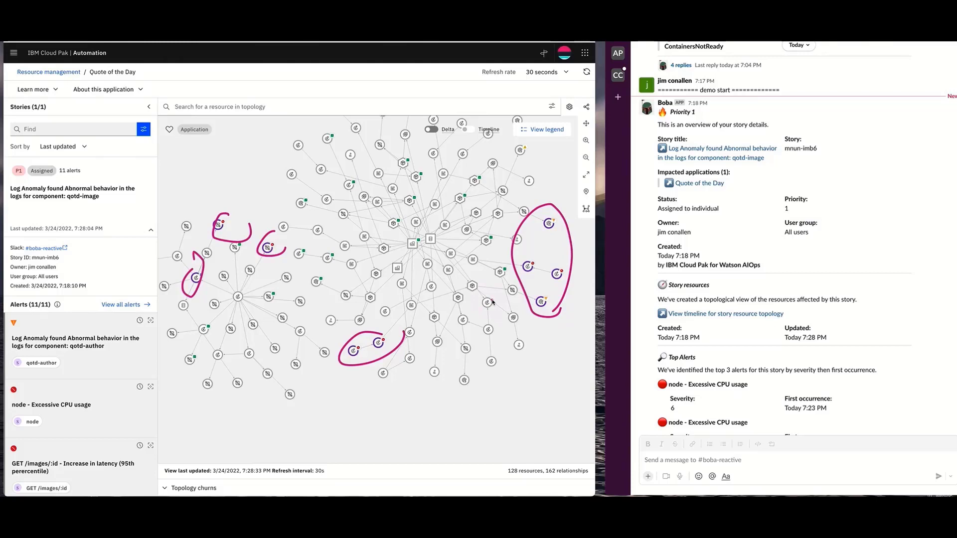
key("Escape")
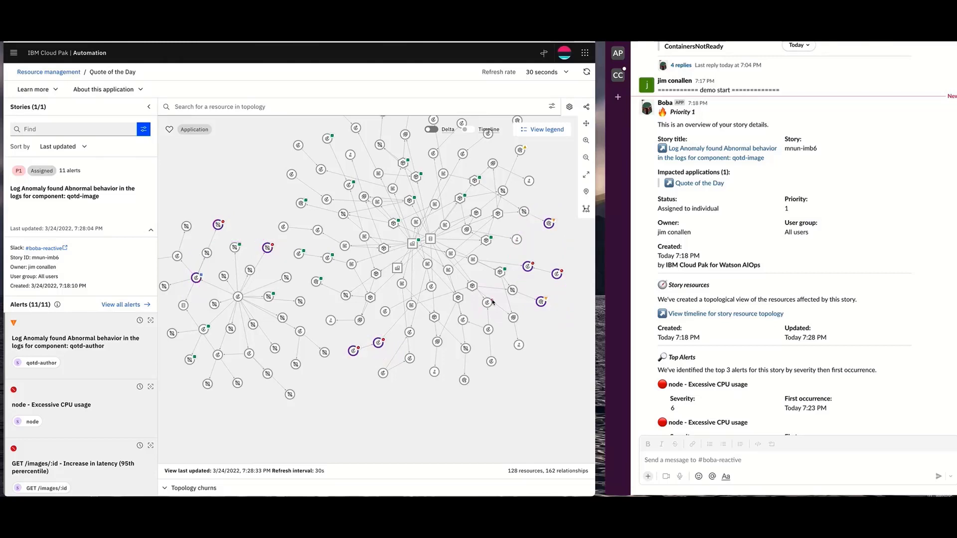
Open the full alert list of the qotd-image story, and view the story overview with the second node - Excessive CPU usage alert.
left_click(125, 305)
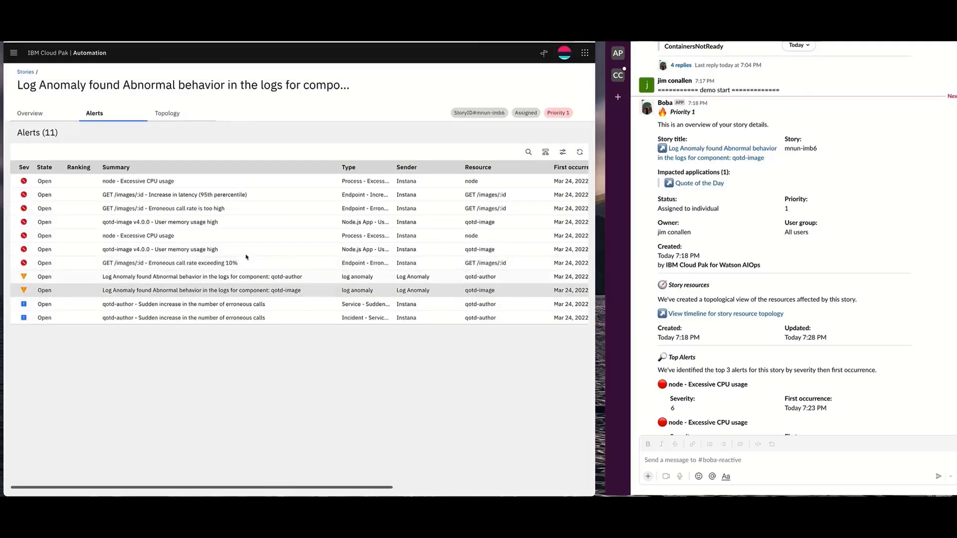
left_click(31, 114)
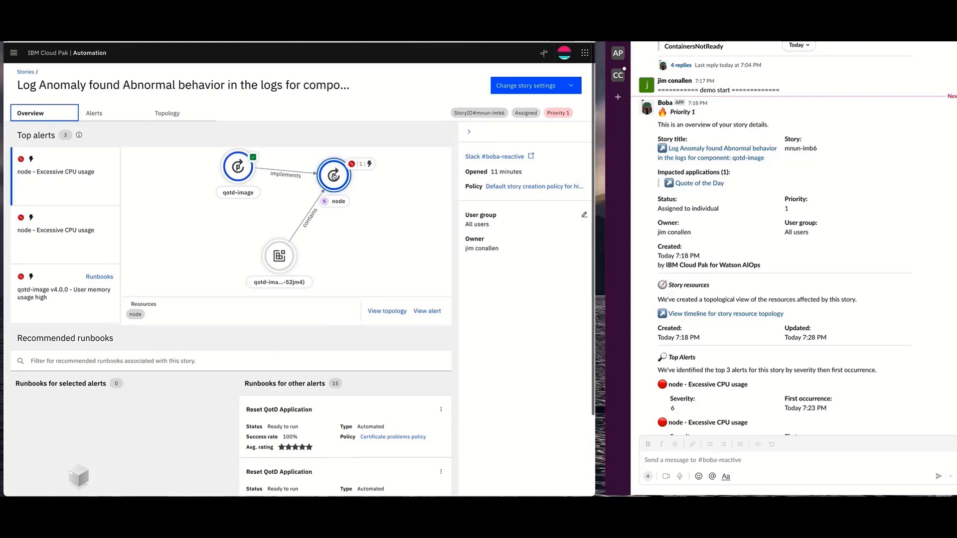
scroll(334, 177, "down", 2)
scroll(334, 176, "up", 2)
left_click(333, 177)
scroll(263, 261, "down", 5)
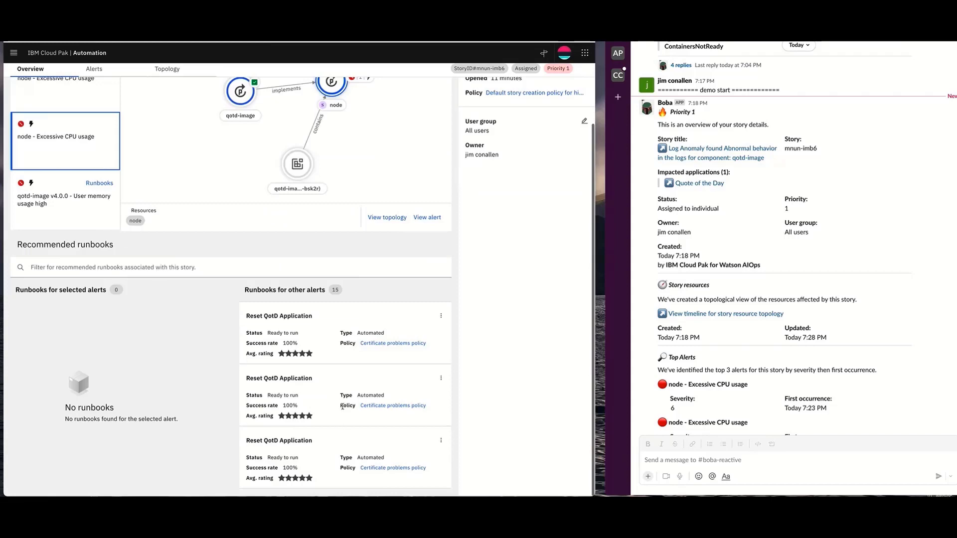
Find the Update Image service certificates runbook among the runbooks for other alerts and run its first step, Update internal certs.
scroll(342, 406, "up", 2)
scroll(255, 332, "down", 2)
scroll(339, 379, "down", 5)
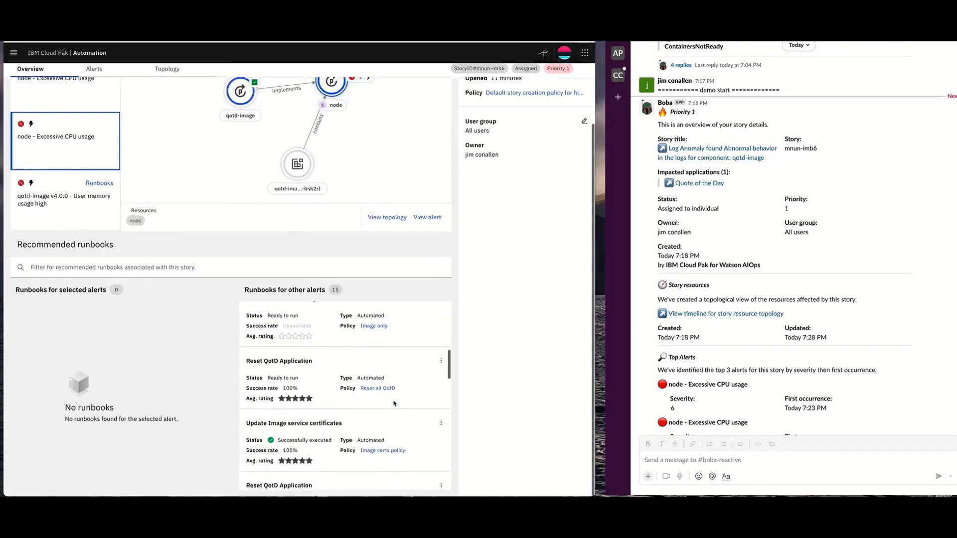
key("alt+Tab")
mouse_move(348, 351)
left_mouse_down()
mouse_move(207, 384)
mouse_move(459, 387)
mouse_move(266, 331)
left_mouse_up()
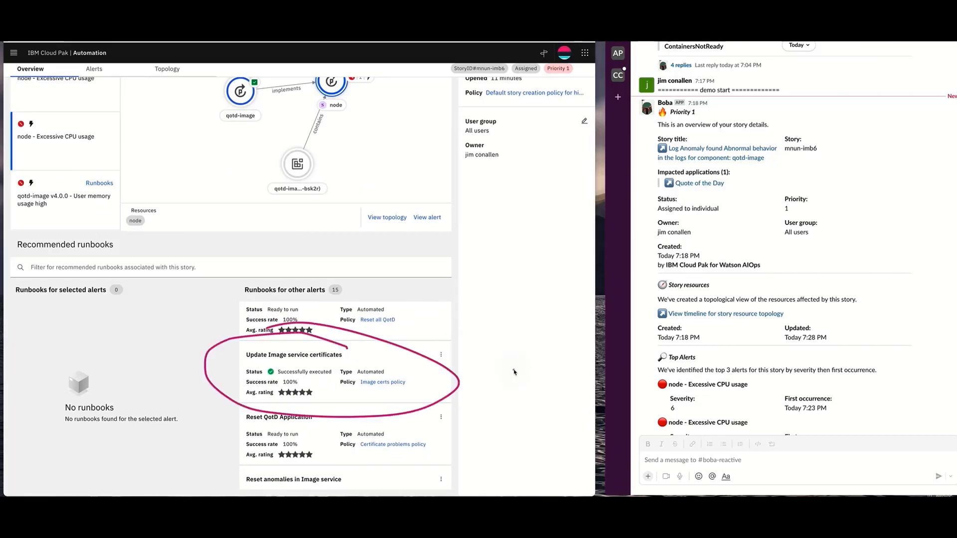
left_click(441, 355)
left_click(421, 382)
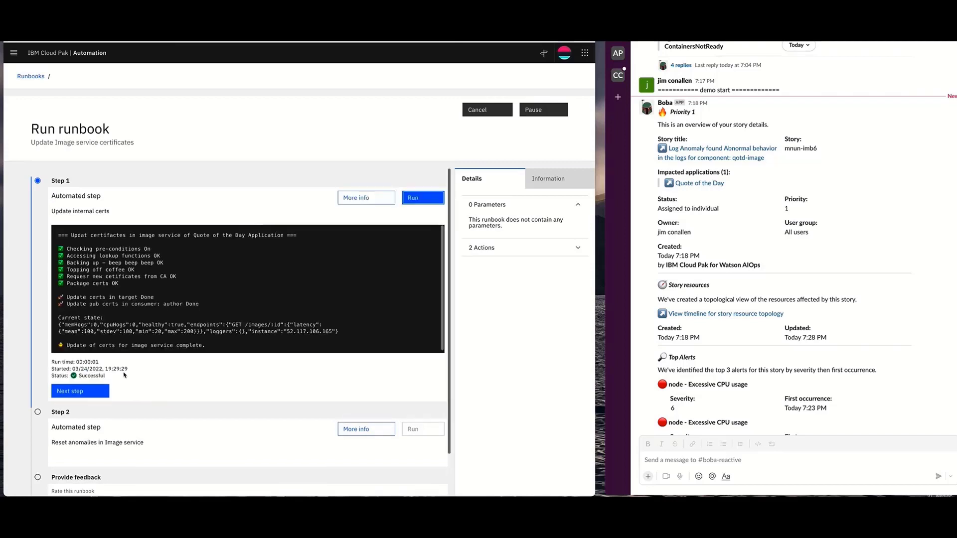
Run the runbook's second step, Reset anomalies in Image service, and complete the runbook.
left_click(81, 392)
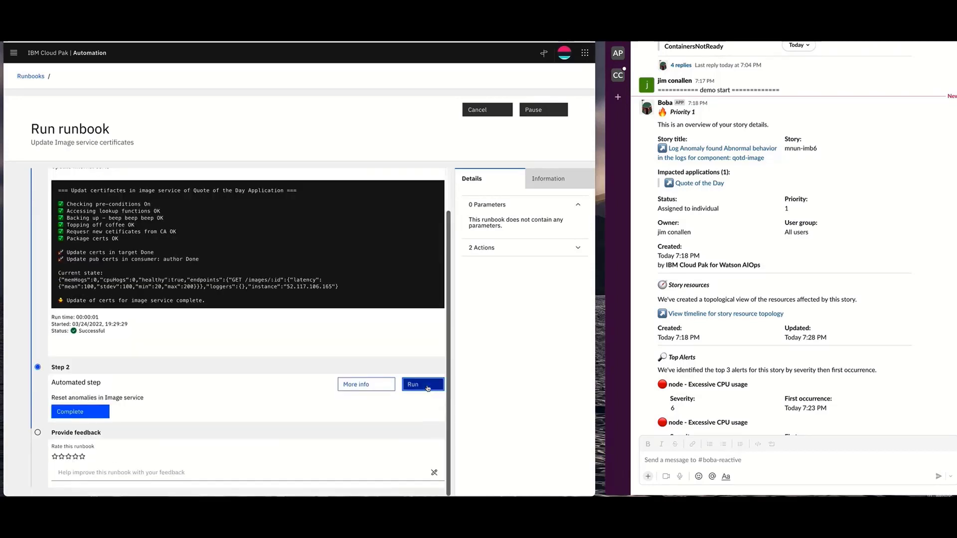
left_click(420, 385)
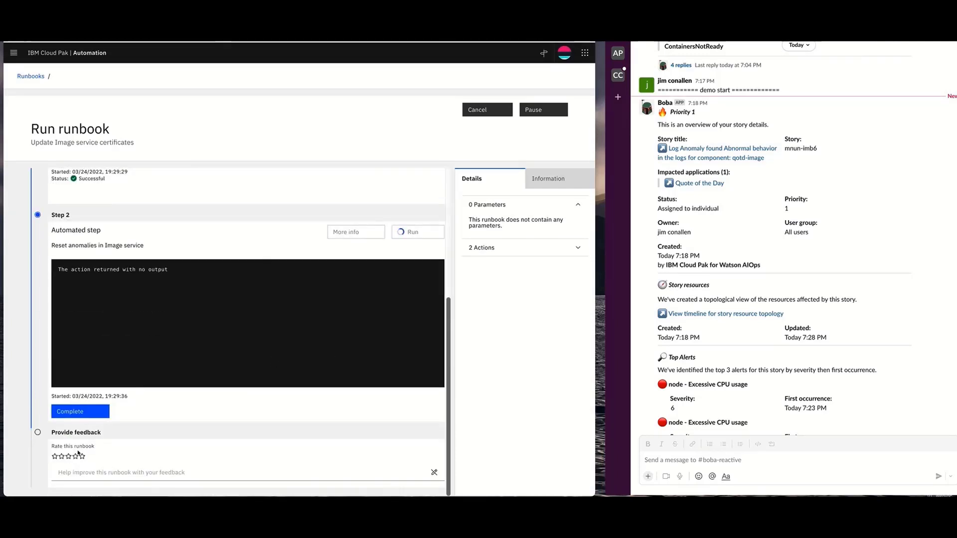
left_click(77, 418)
Rate the runbook five stars, add the feedback "run book worled fine." and report that the runbook worked.
left_click(82, 443)
left_click(115, 459)
type("run book worled fine.")
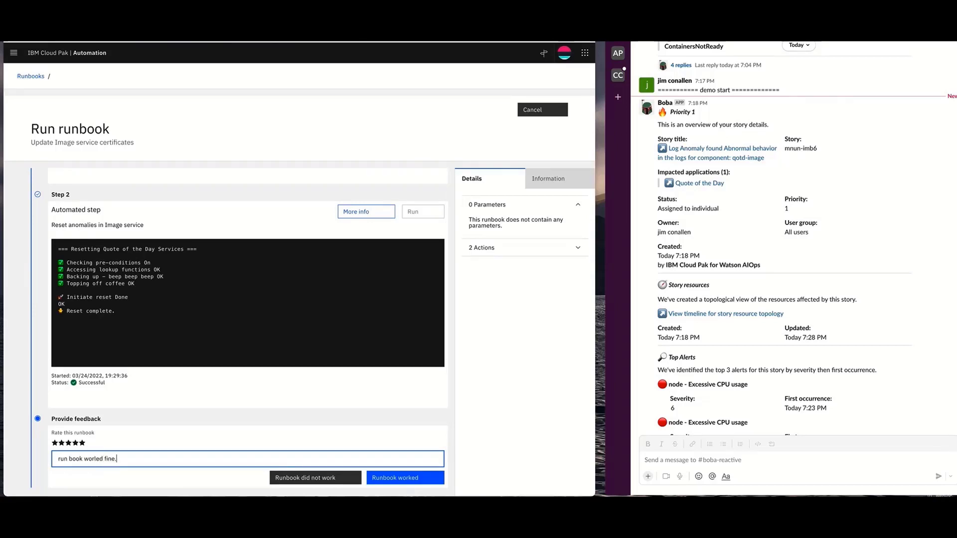
left_click(398, 474)
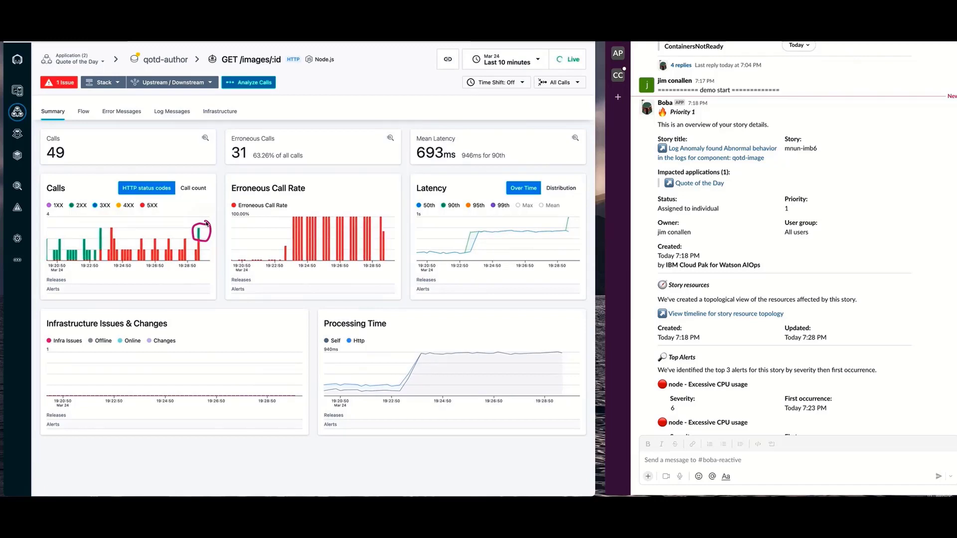
Switch to Instana and examine the calls, latency and processing time charts of GET /images/:id for the last 10 minutes.
mouse_move(563, 234)
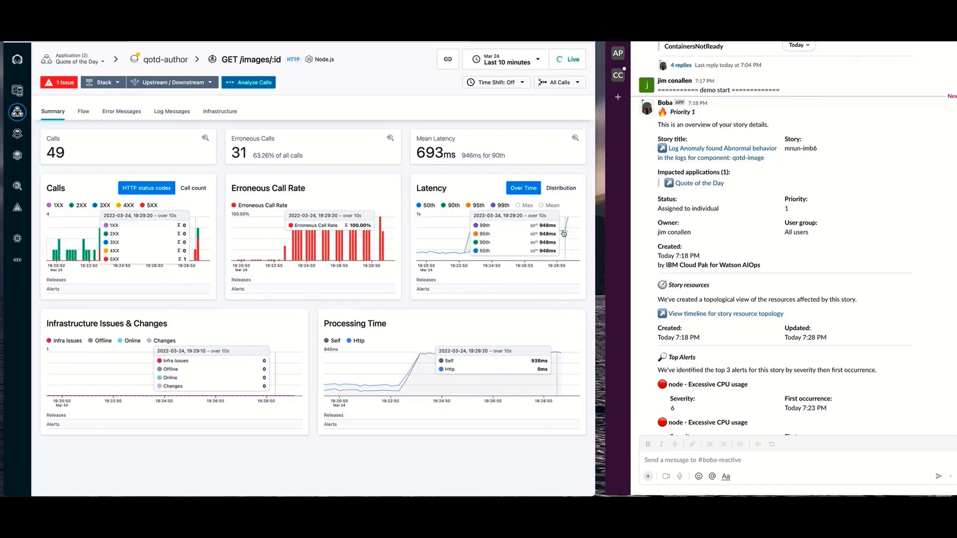
key("ctrl+a")
left_click_drag(564, 231, 597, 268)
mouse_move(553, 353)
left_mouse_down()
mouse_move(570, 382)
mouse_move(596, 395)
left_mouse_up()
key("Escape")
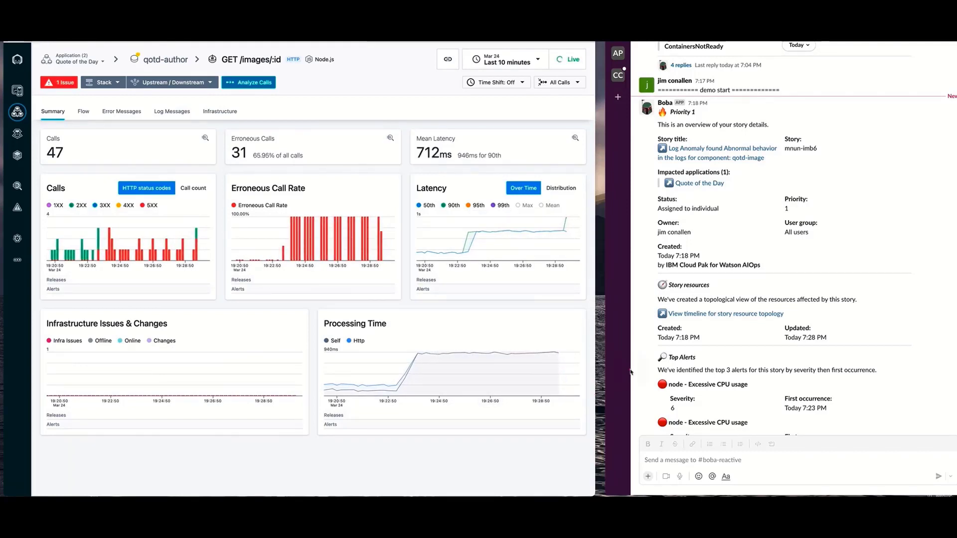
Mark the qotd-image story as resolved in Slack with the note "applied certificate runbook".
scroll(771, 307, "down", 1)
scroll(771, 307, "down", 10)
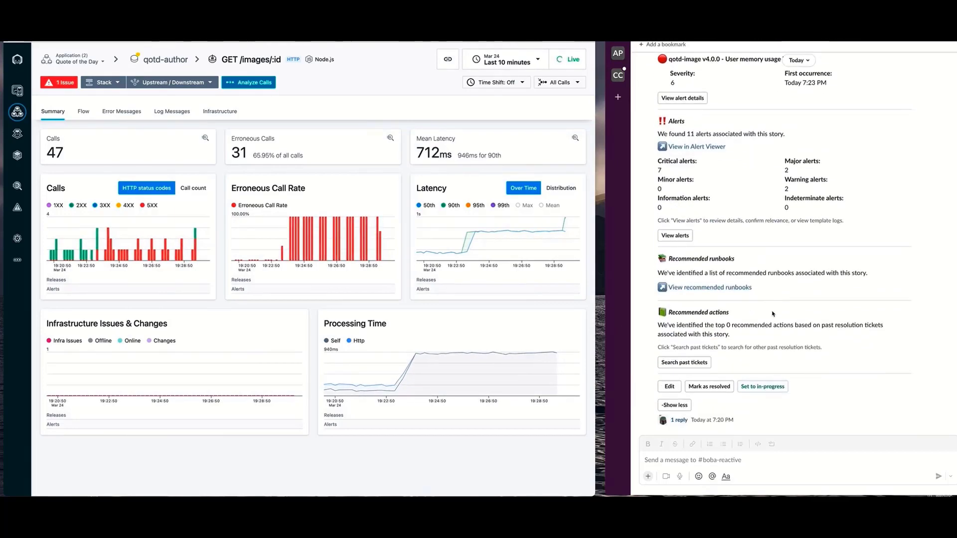
left_click(707, 388)
type("applied certificate runbook")
left_click(870, 367)
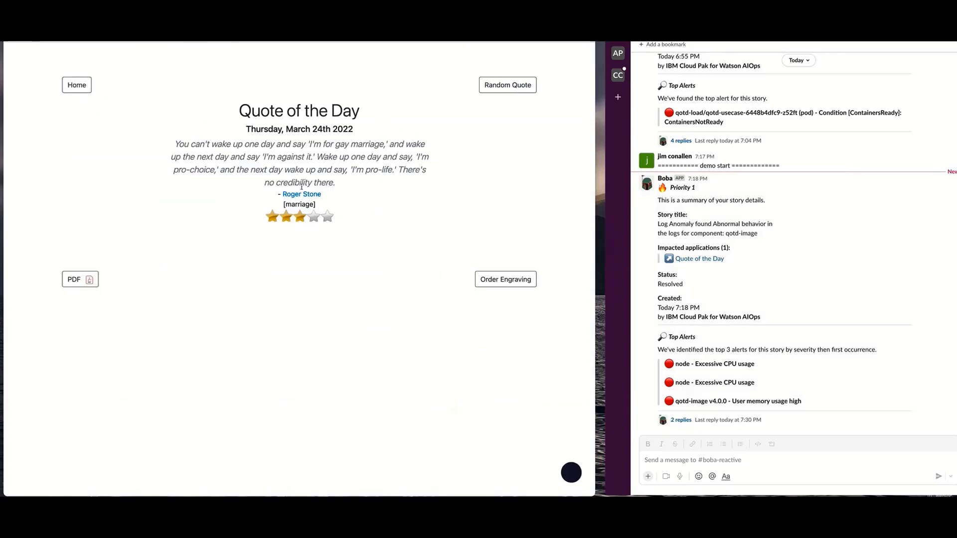
In the Quote of the Day site, check the author pages of the daily quote and a random quote, and return home.
left_click(331, 195)
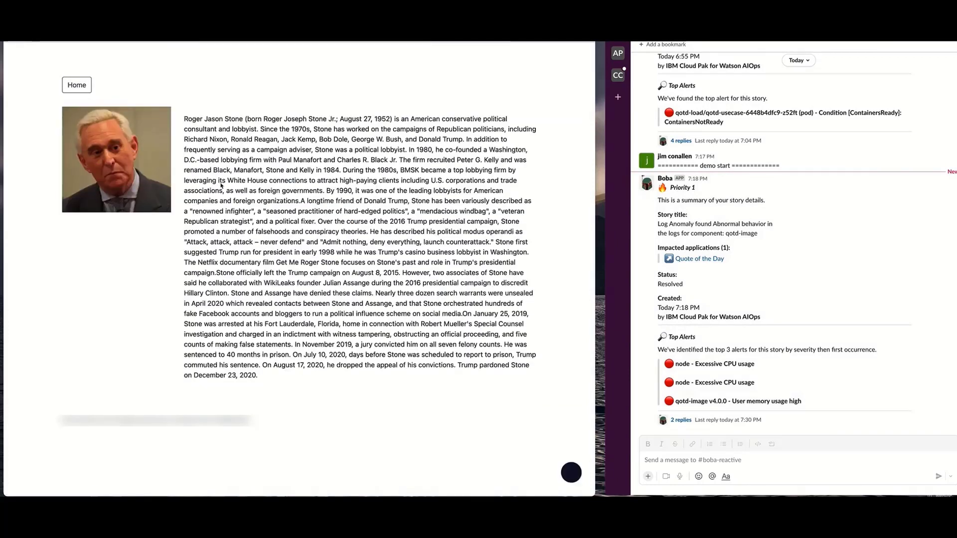
left_click(77, 85)
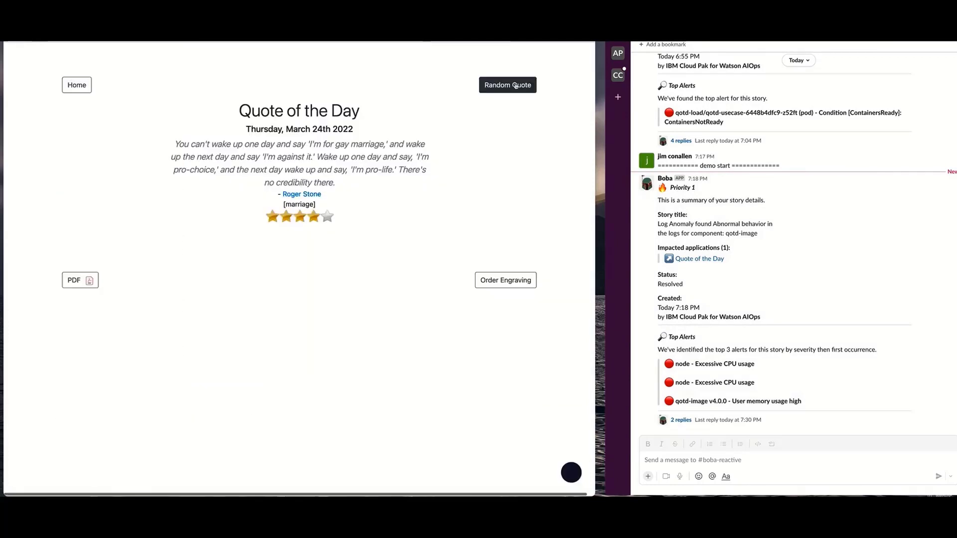
left_click(302, 183)
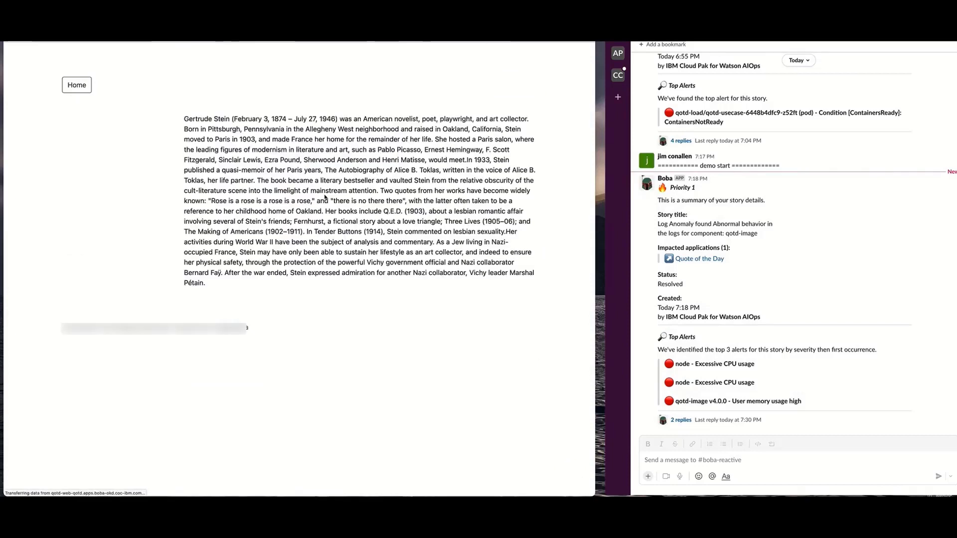
left_click(74, 86)
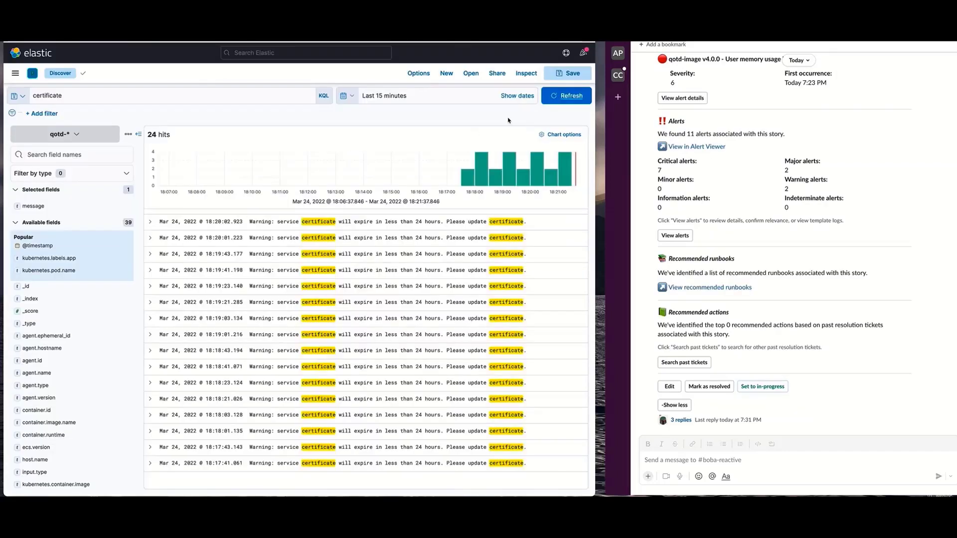
Clear the certificate query from the qotd-* log search in Elastic Discover.
left_click(98, 96)
left_click(65, 97)
left_click_drag(64, 98, 15, 95)
key("BackSpace")
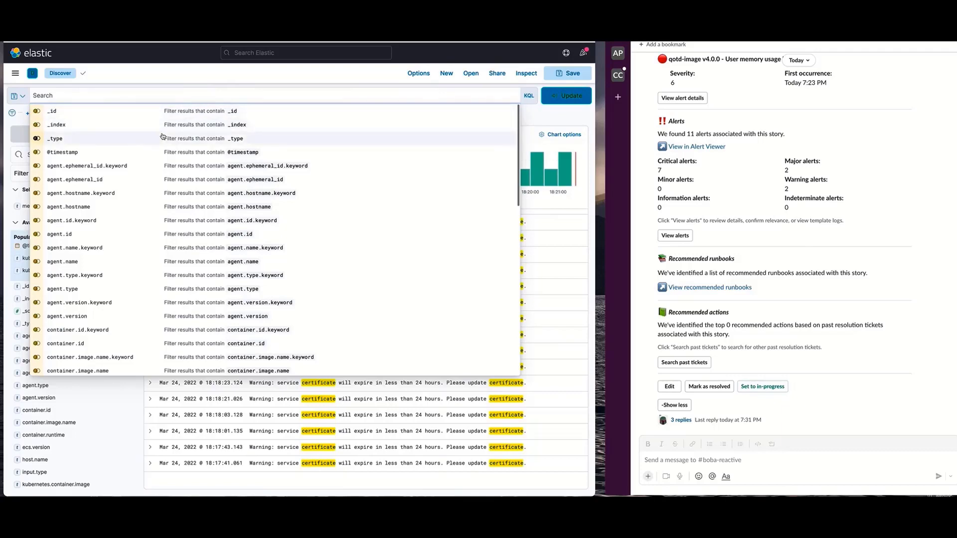
left_click(89, 138)
left_click(565, 97)
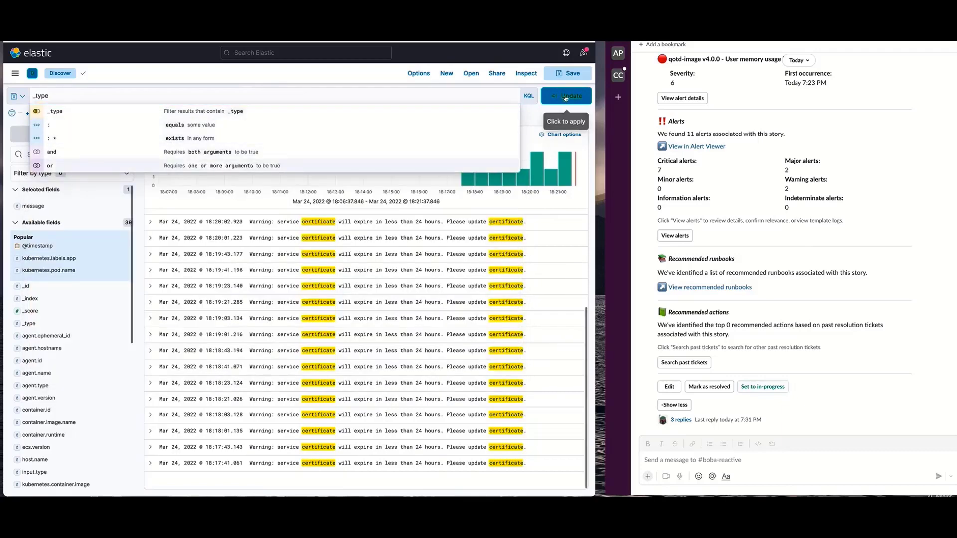
left_click(421, 95)
key("ctrl+a")
key("BackSpace")
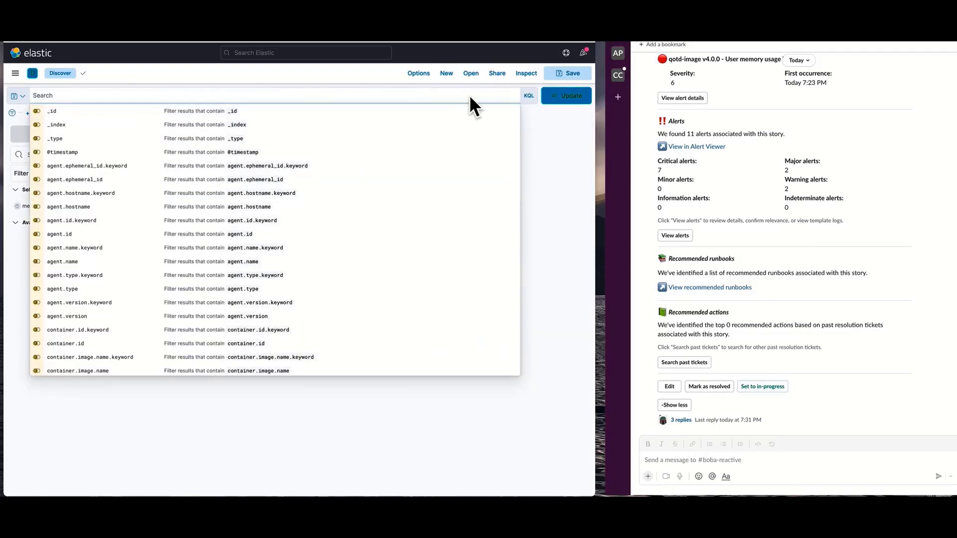
Apply the empty query and read through the unfiltered qotd-* log messages of the last 15 minutes.
left_click(565, 96)
scroll(414, 269, "down", 5)
scroll(421, 278, "down", 5)
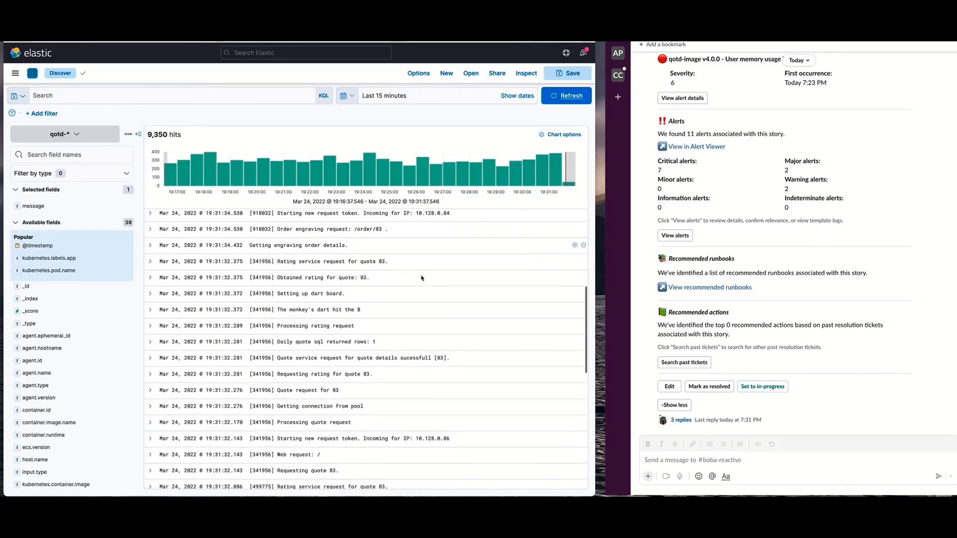
scroll(423, 278, "down", 5)
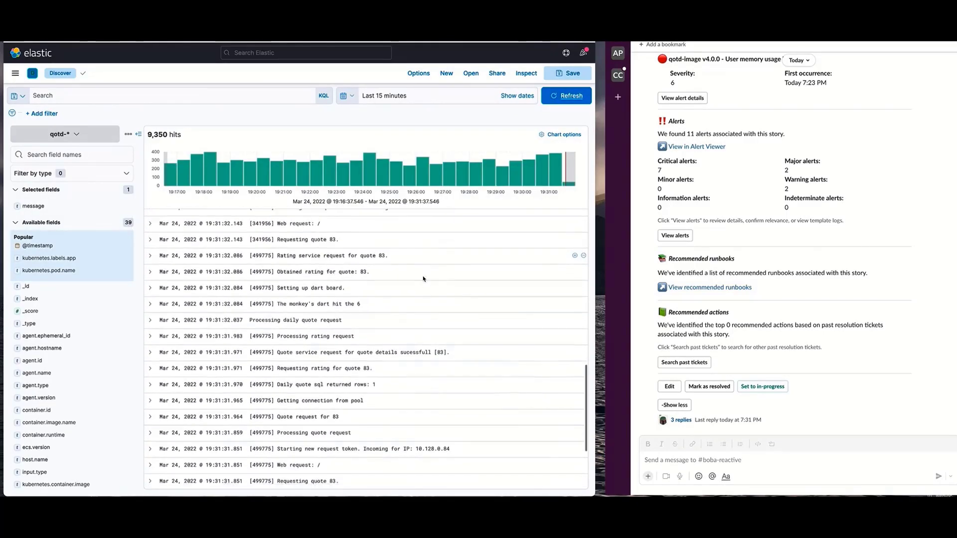
scroll(423, 279, "down", 5)
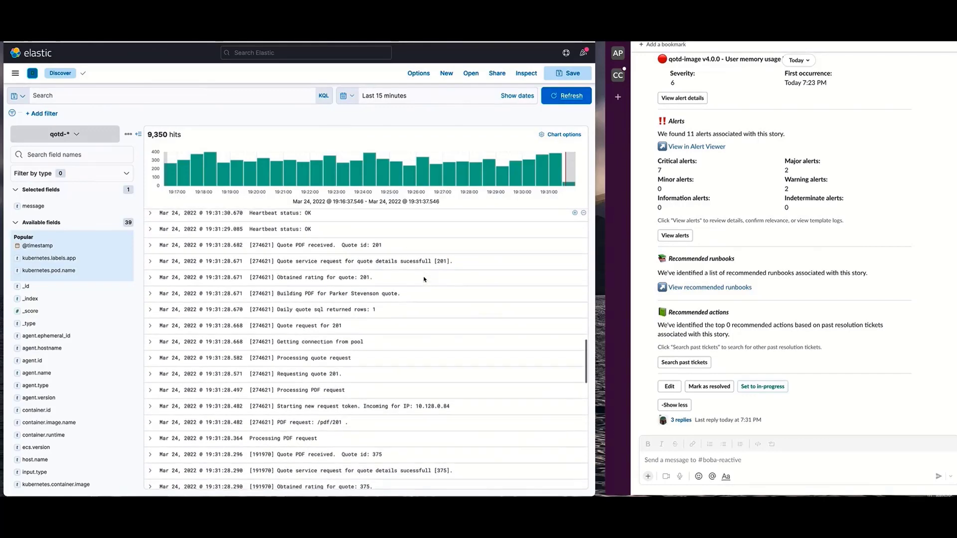
scroll(424, 279, "down", 5)
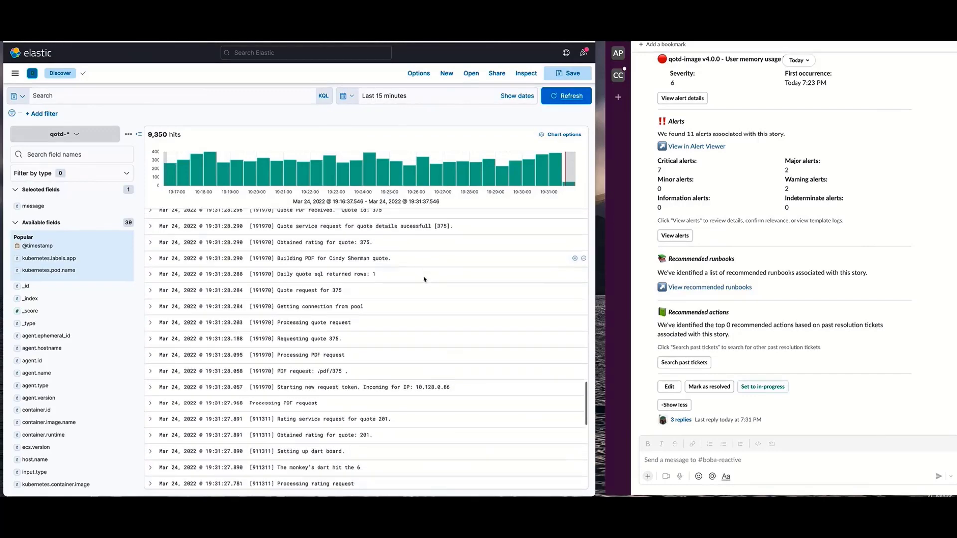
scroll(424, 280, "down", 2)
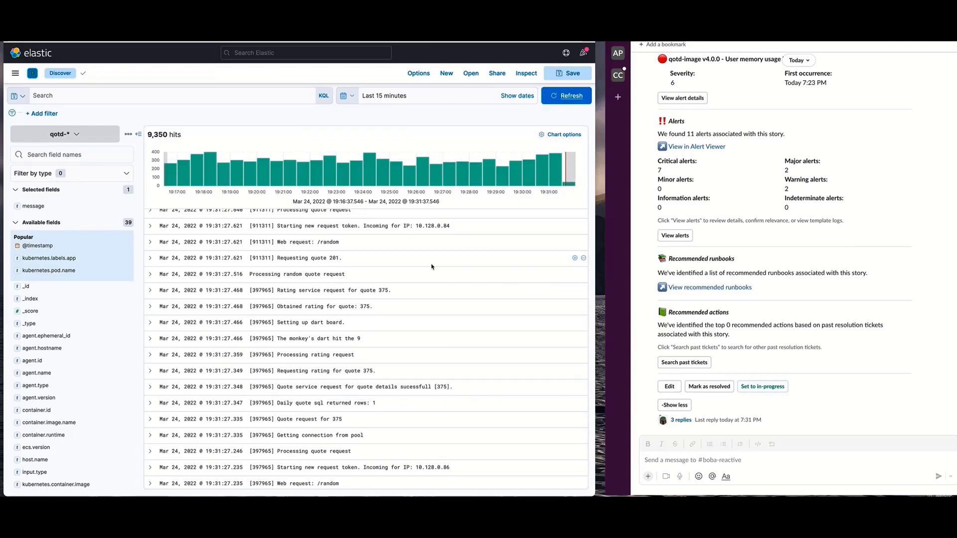
scroll(395, 321, "down", 3)
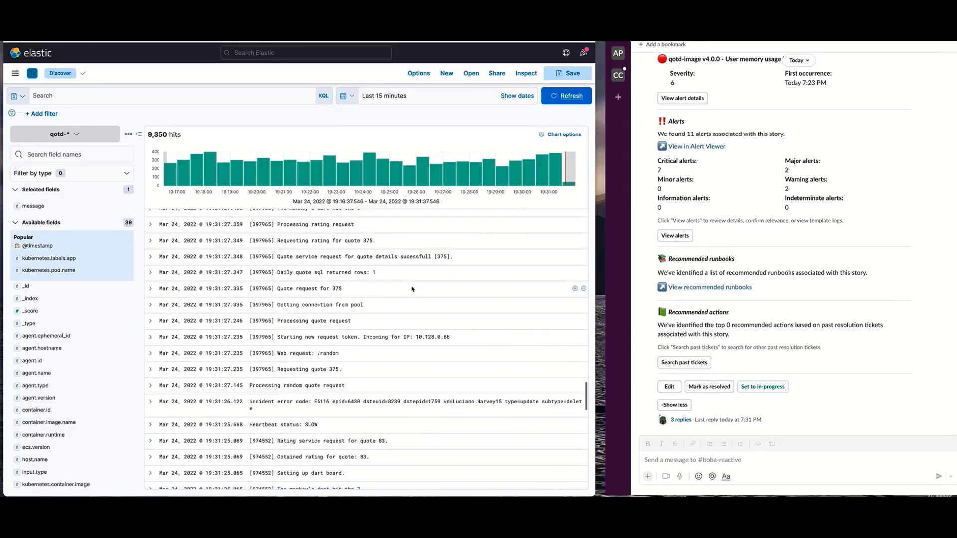
scroll(408, 292, "down", 3)
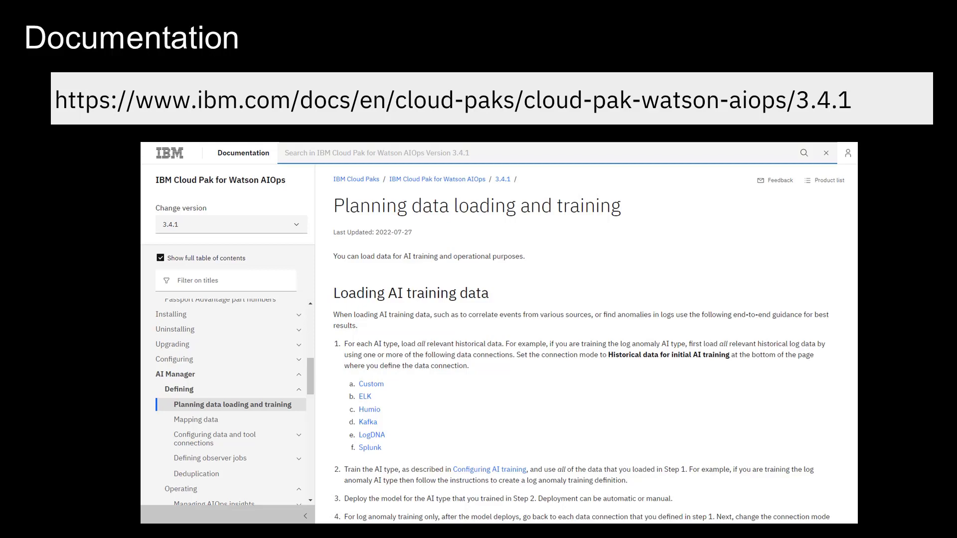
key("Right")
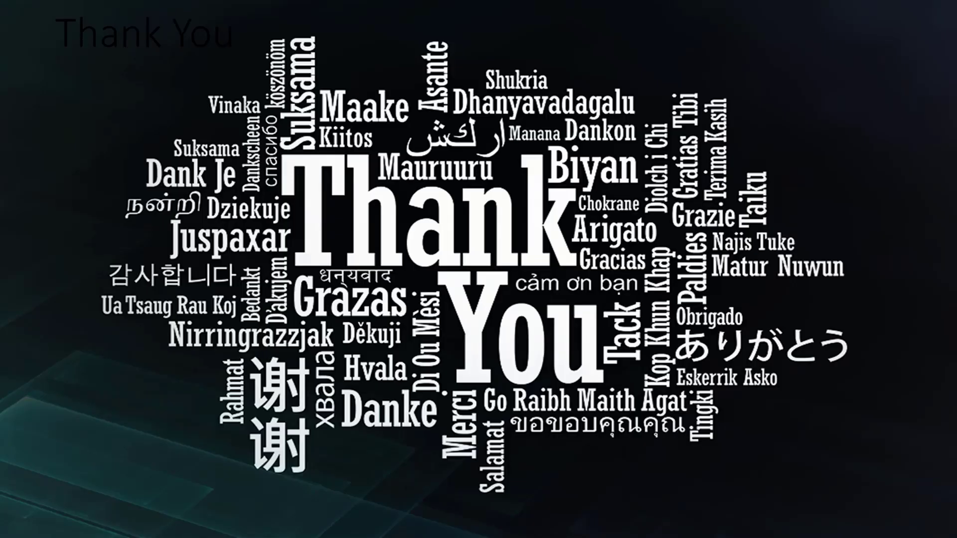